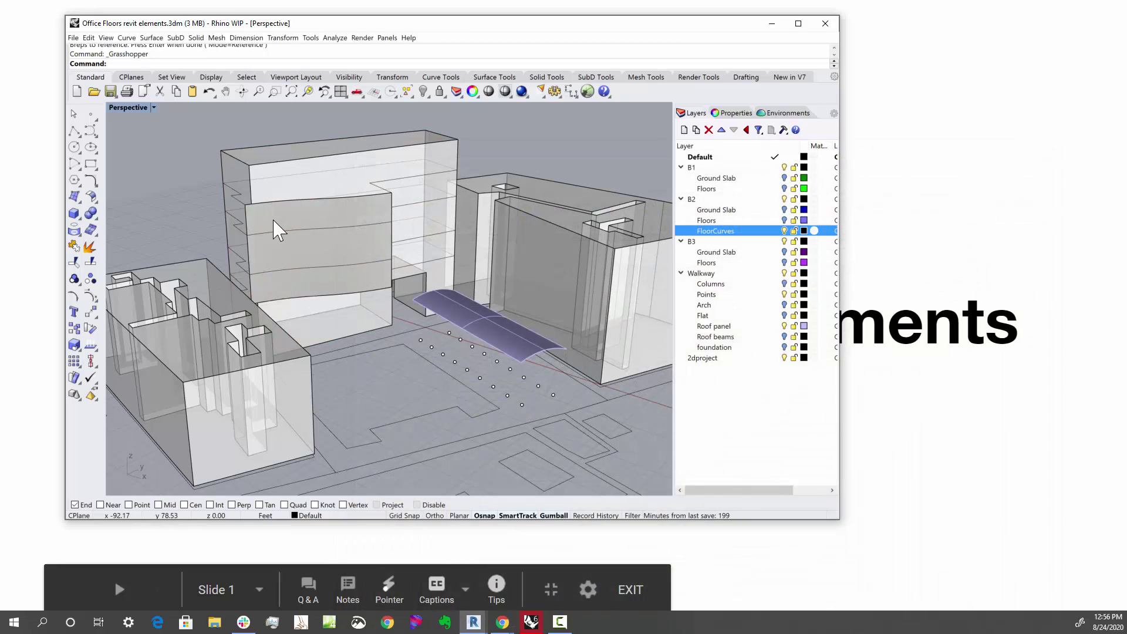
# Step: Orbit and zoom the Perspective view to inspect the buildings and the curved walkway roof
pyautogui.moveTo(272, 226); pyautogui.dragTo(291, 242, button='right')
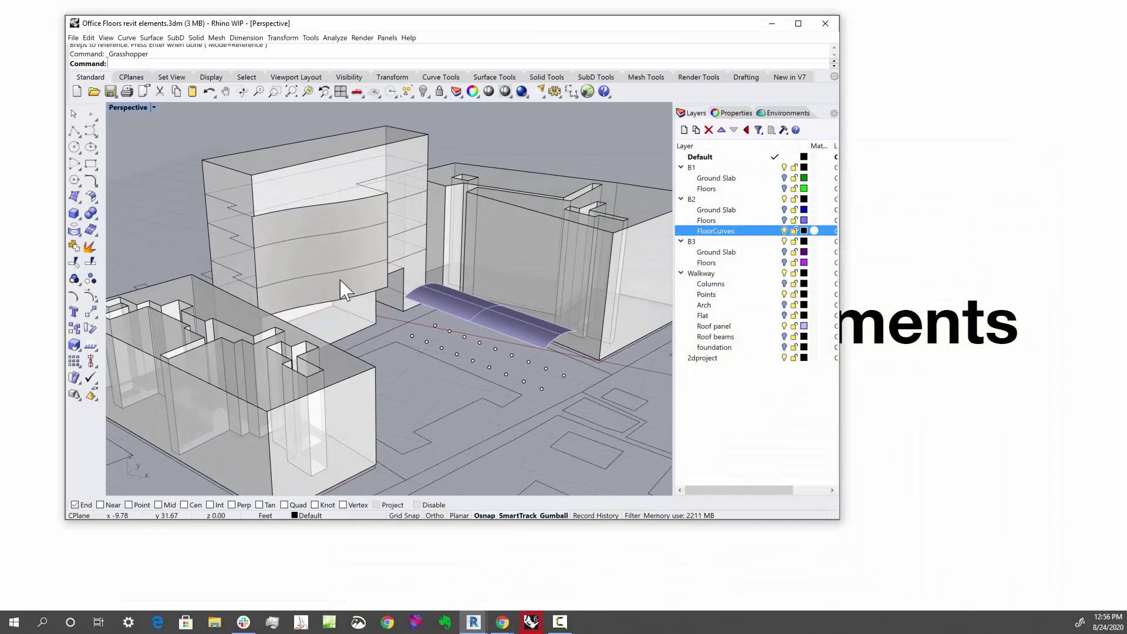
pyautogui.scroll(5, 314, 320)
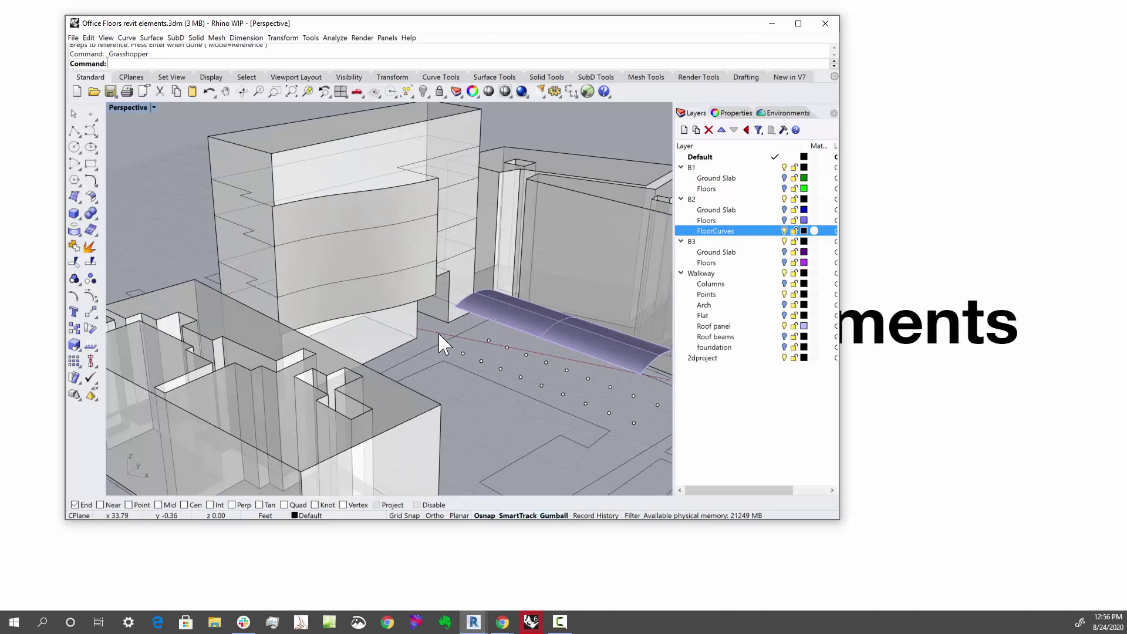
pyautogui.moveTo(443, 335); pyautogui.dragTo(432, 121, button='right')
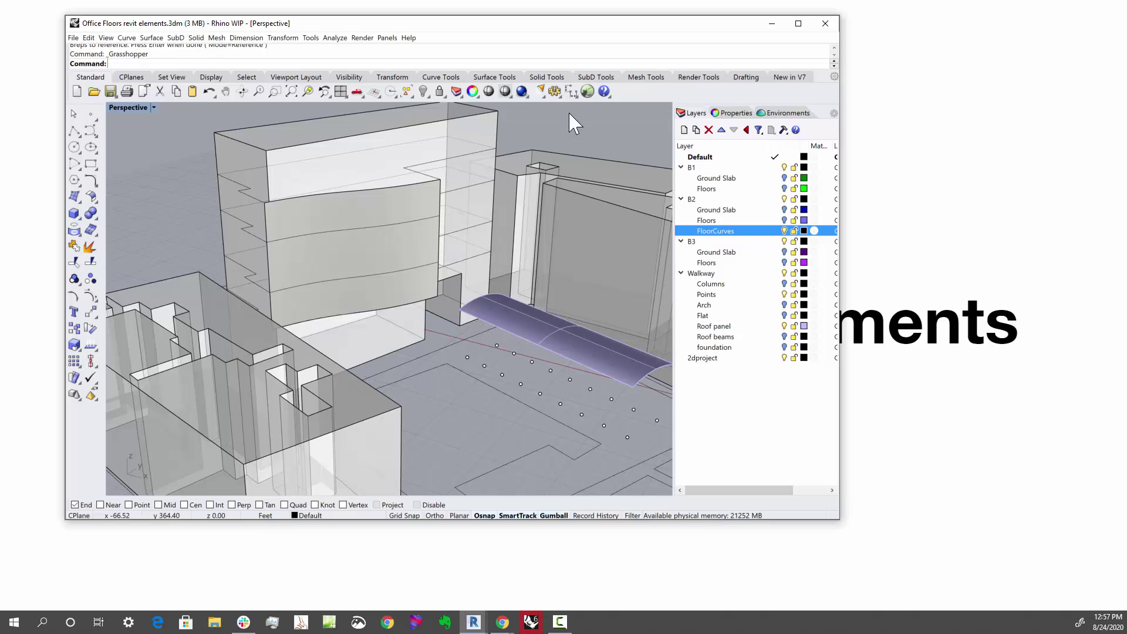
# Step: Reopen the Grasshopper editor, review the Revit Build components like Add Floor, and peek at Rhino's layers
pyautogui.click(589, 93)
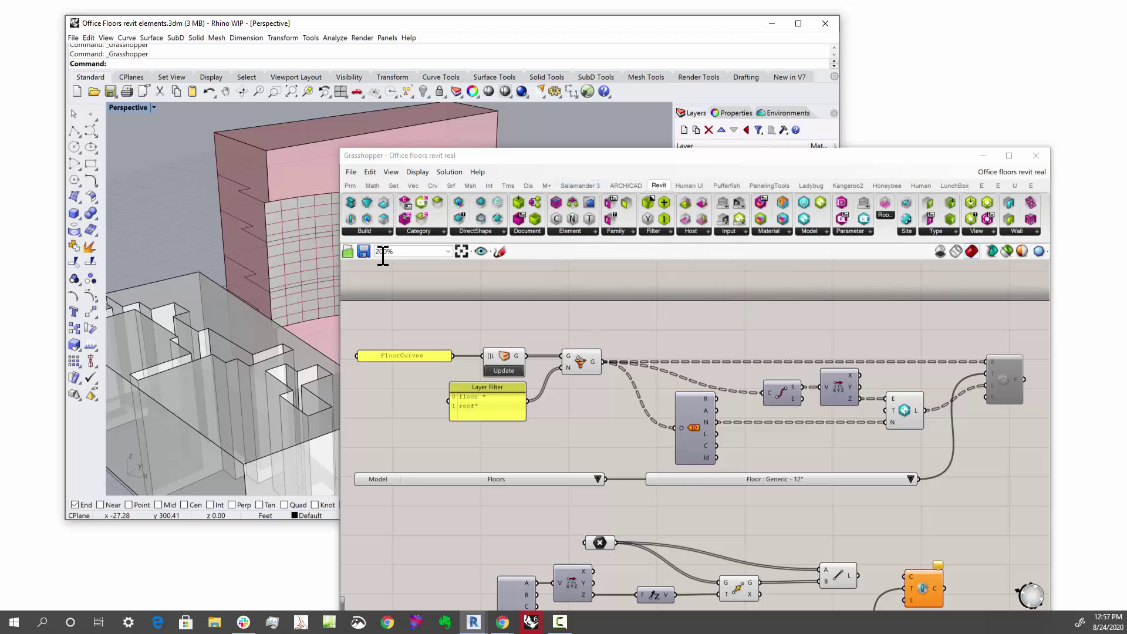
pyautogui.click(370, 233)
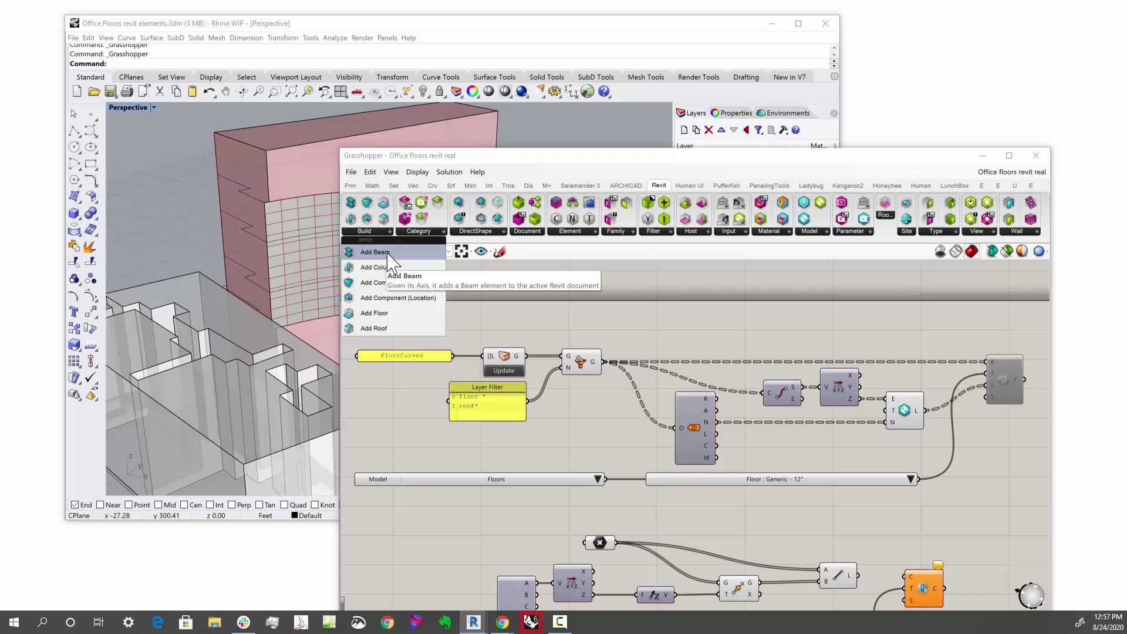
pyautogui.click(733, 333)
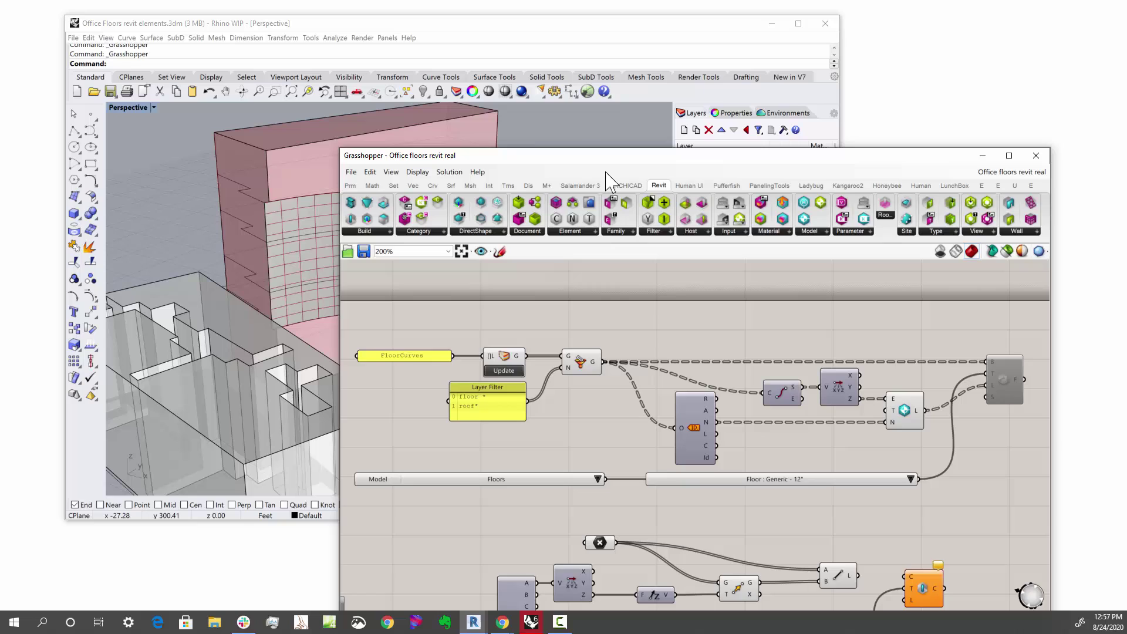
pyautogui.moveTo(606, 156); pyautogui.dragTo(591, 272)
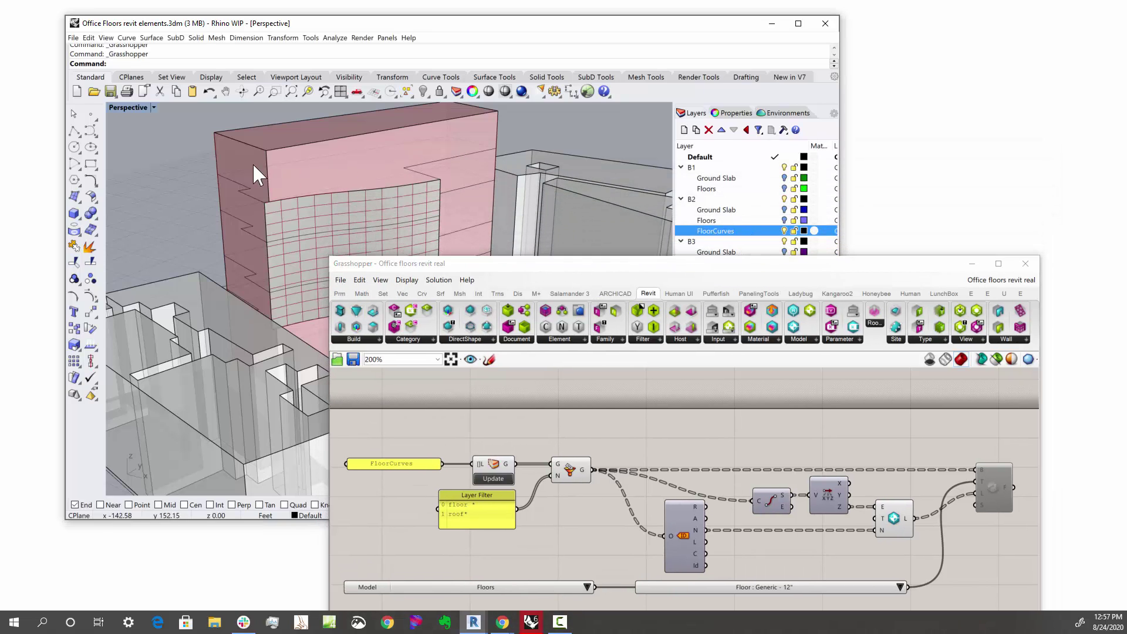
pyautogui.moveTo(500, 267); pyautogui.dragTo(484, 126)
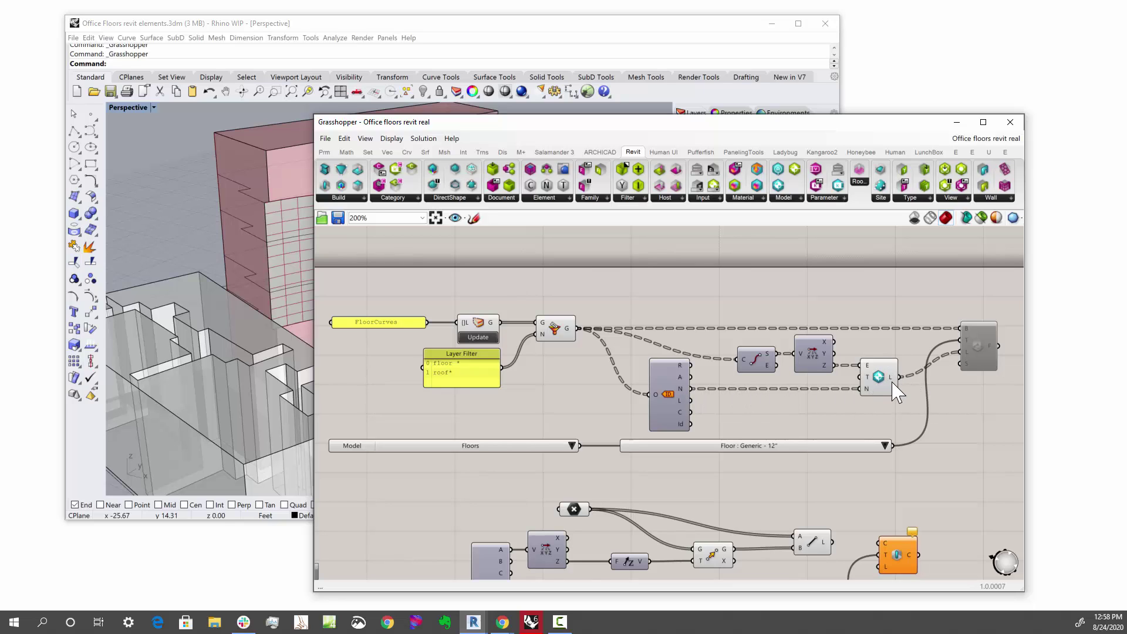
# Step: Demonstrate a model categories picker feeding Generic Models into an element type picker, then delete both
pyautogui.moveTo(892, 382)
pyautogui.click(700, 199)
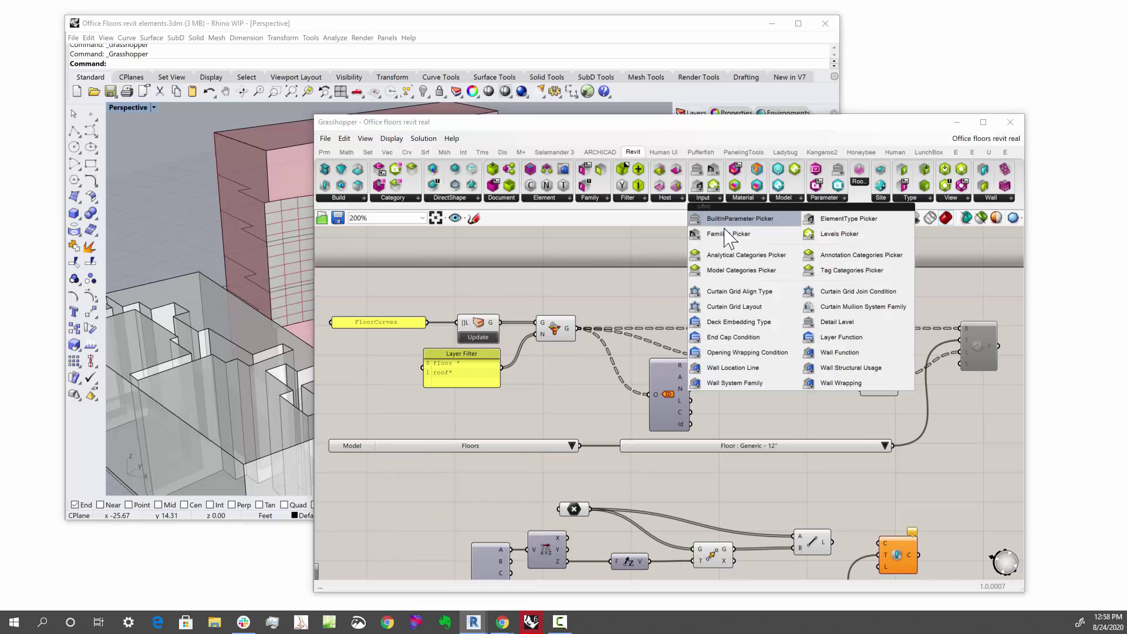
pyautogui.moveTo(736, 272); pyautogui.dragTo(458, 480)
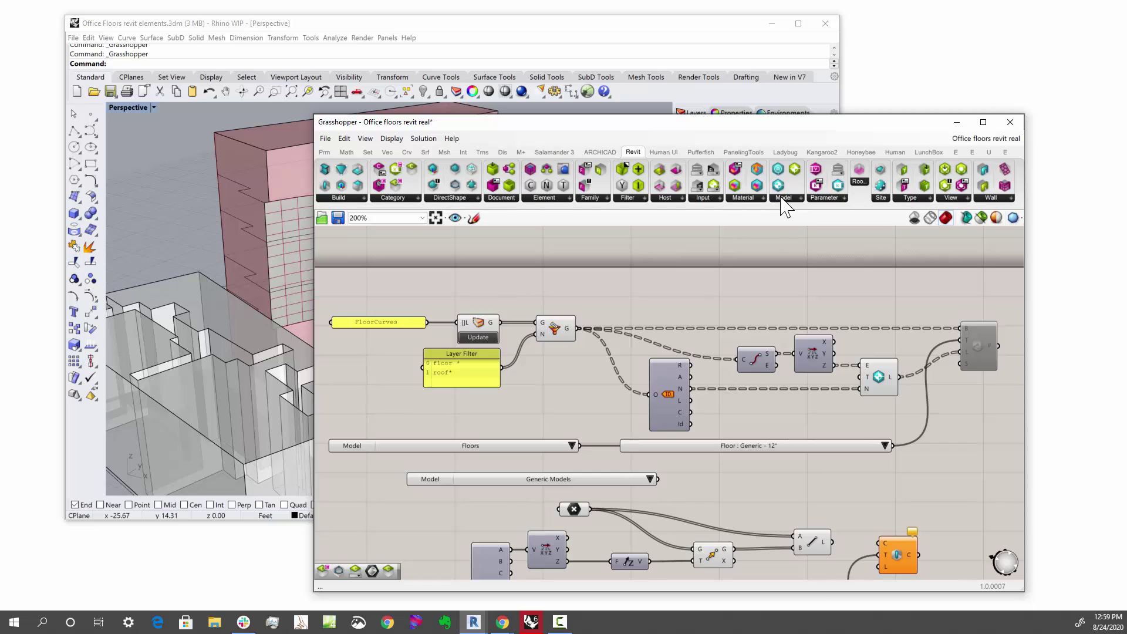
pyautogui.click(721, 198)
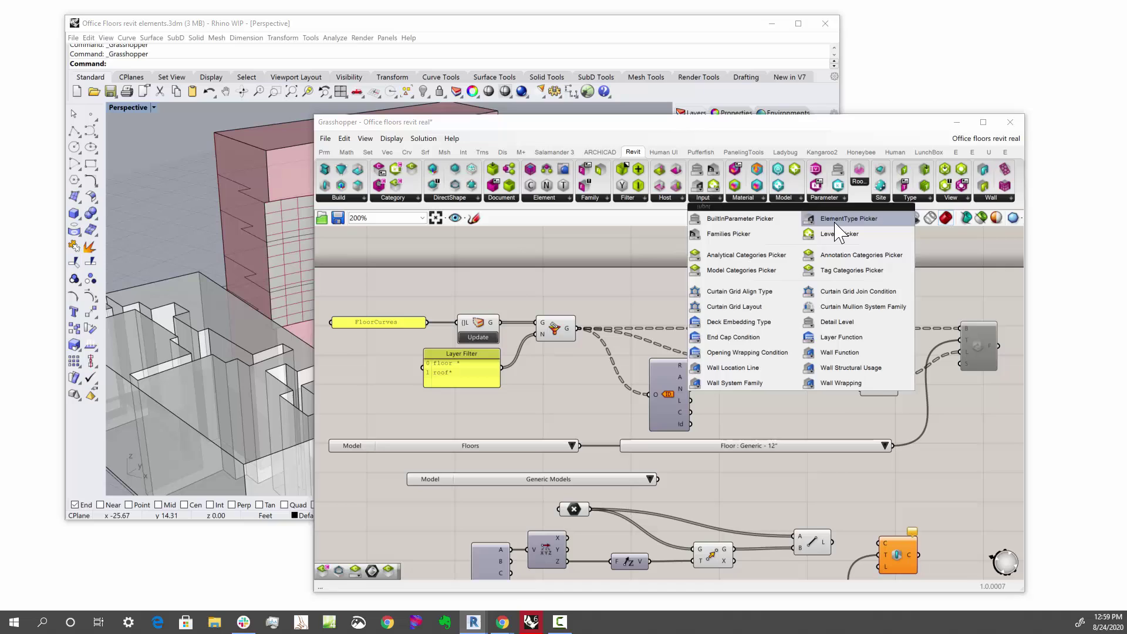
pyautogui.moveTo(833, 230); pyautogui.dragTo(822, 414)
pyautogui.moveTo(798, 477); pyautogui.dragTo(798, 477)
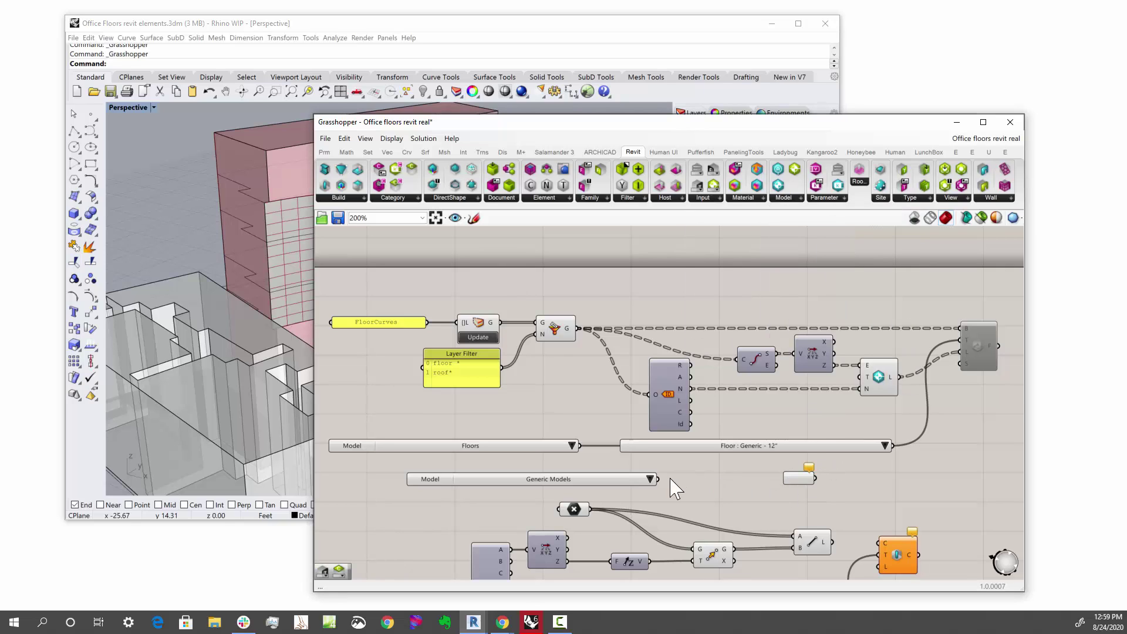
pyautogui.moveTo(681, 480); pyautogui.dragTo(737, 480)
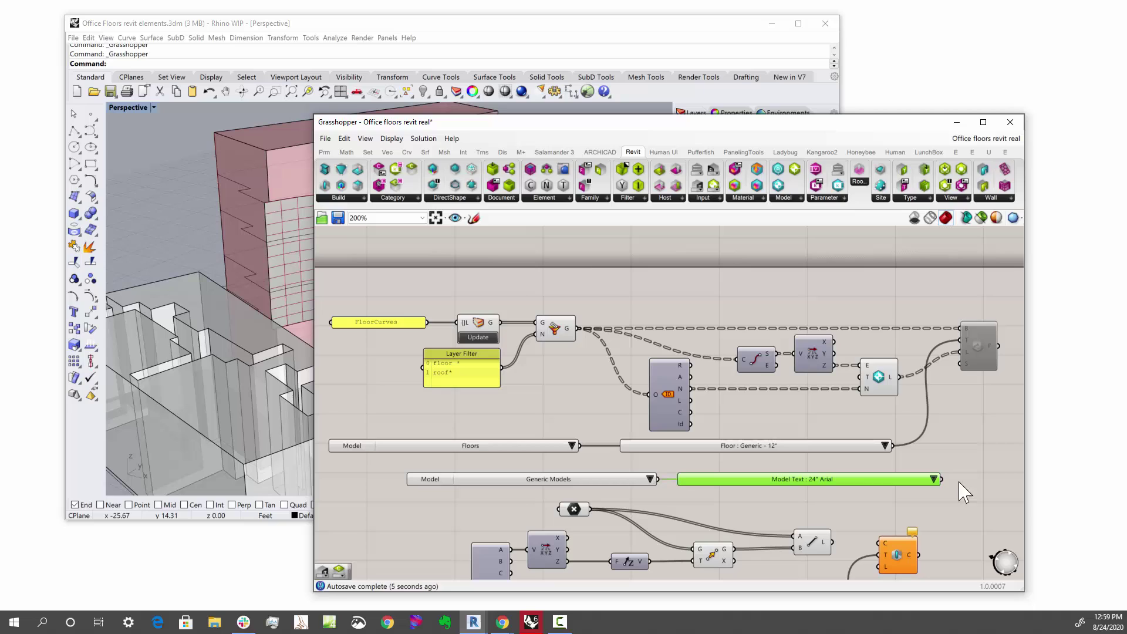
pyautogui.moveTo(395, 470); pyautogui.dragTo(958, 488)
pyautogui.press('Delete')
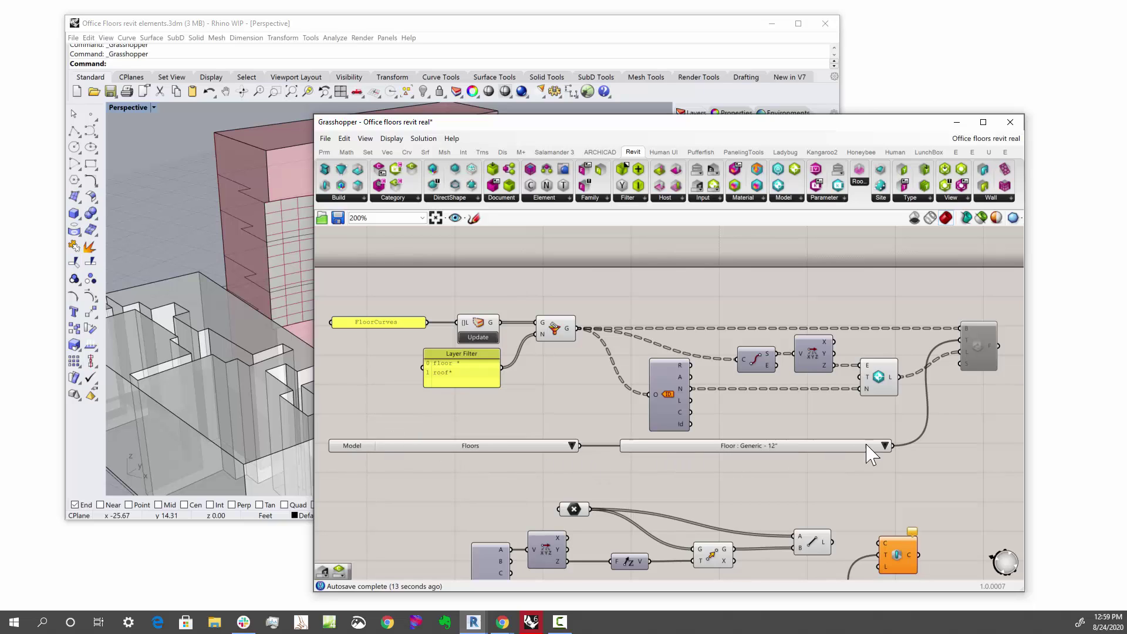
# Step: Enable the floor-by-outline component and recompute to generate Floor : Generic - 12" slabs
pyautogui.click(884, 447)
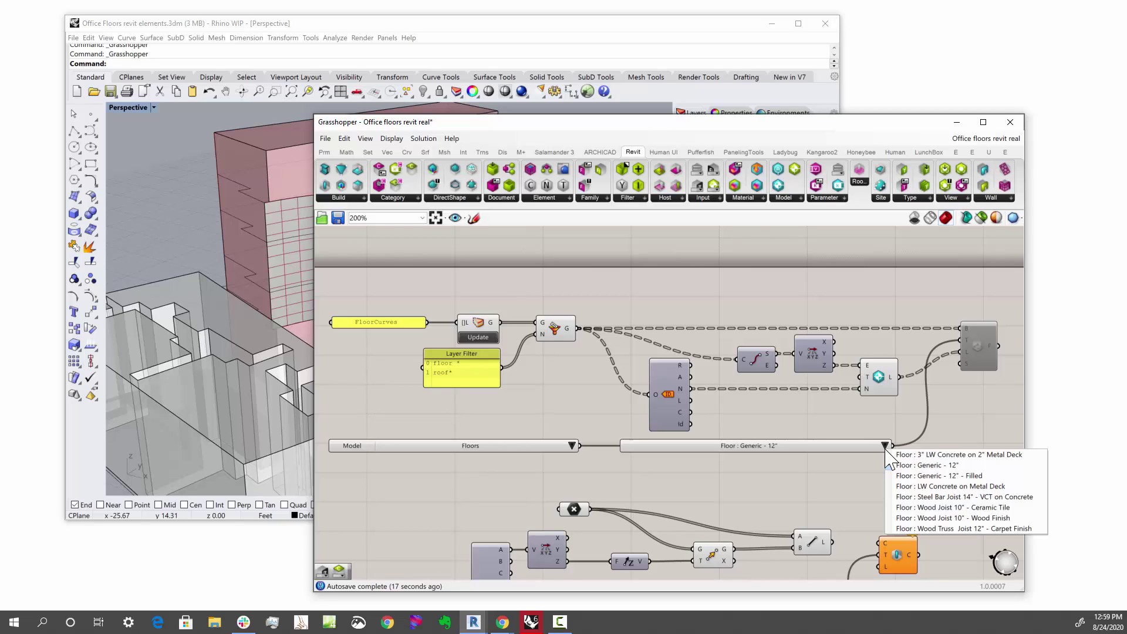
pyautogui.click(810, 466)
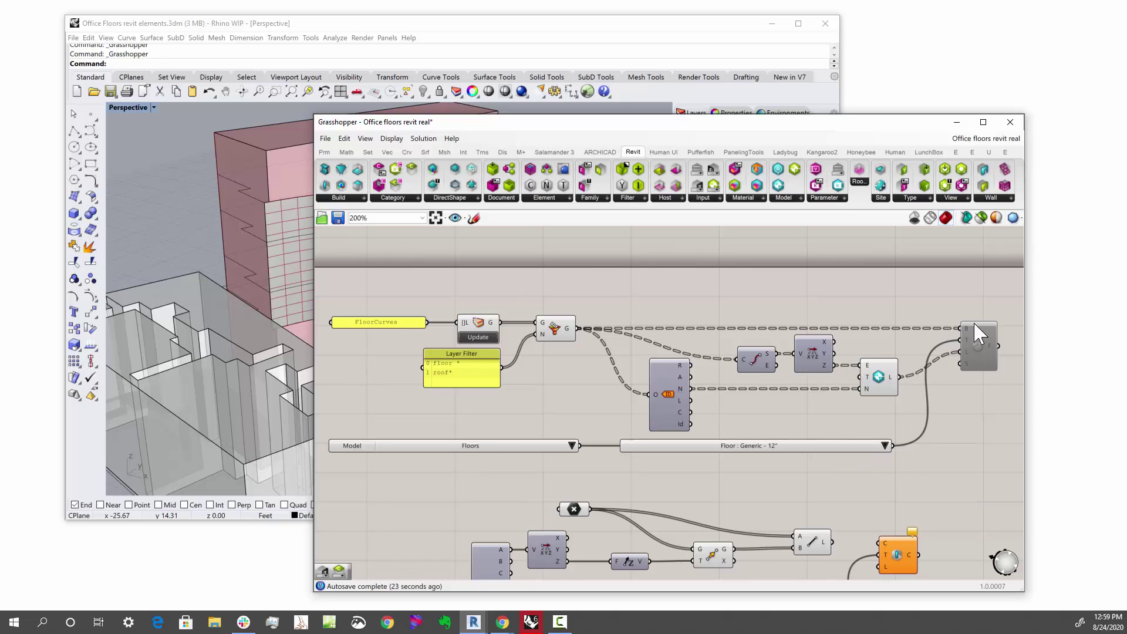
pyautogui.rightClick(977, 345)
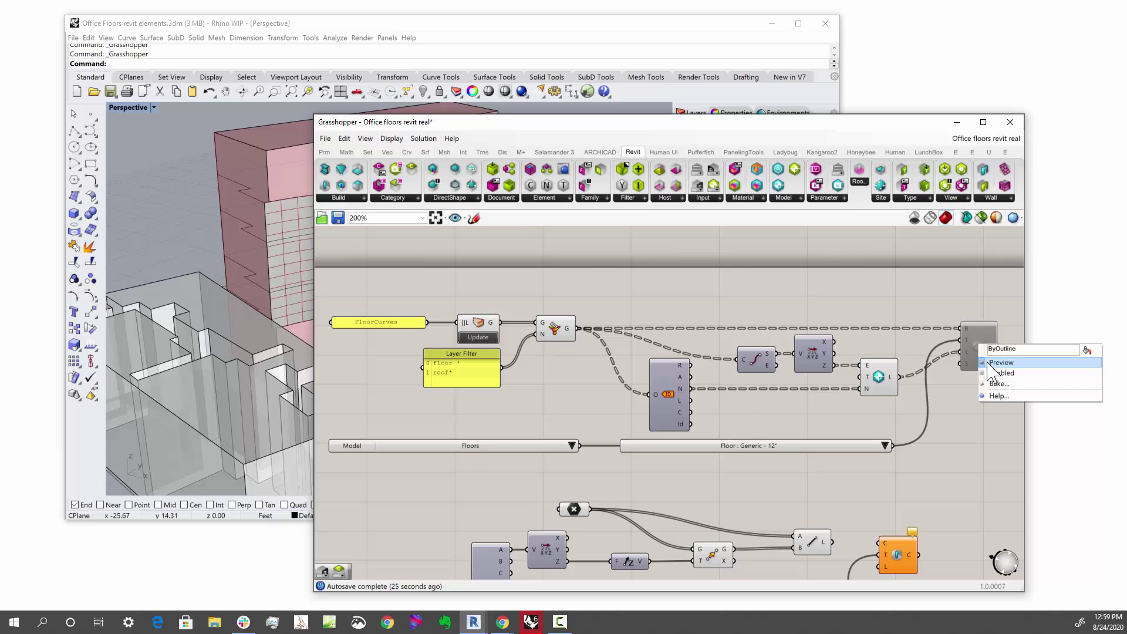
pyautogui.click(998, 373)
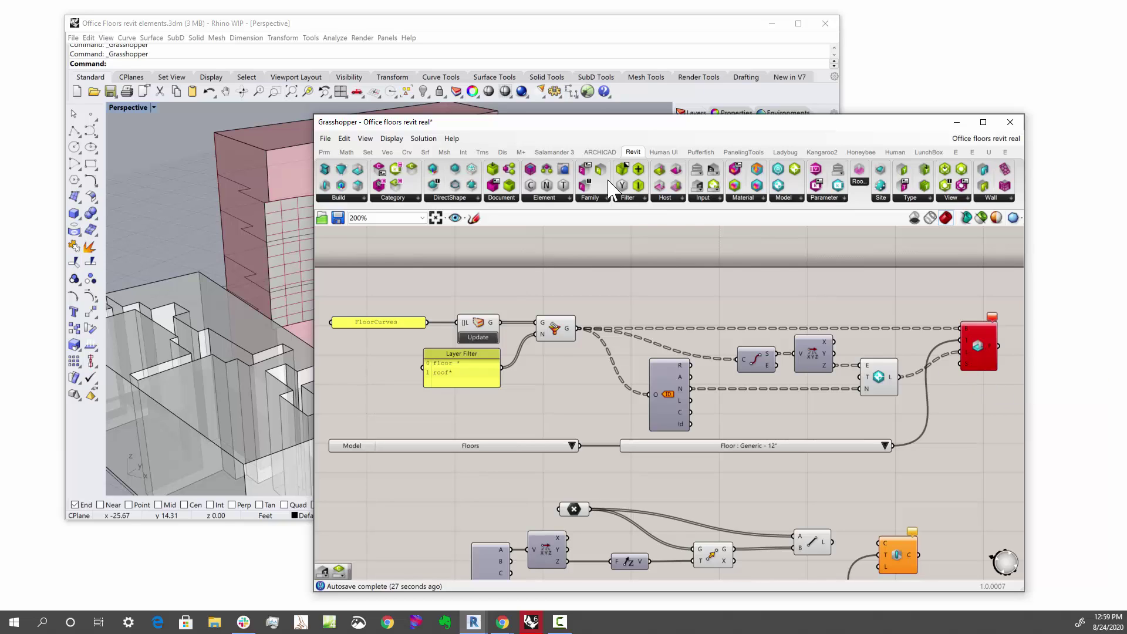
pyautogui.click(425, 140)
pyautogui.click(428, 153)
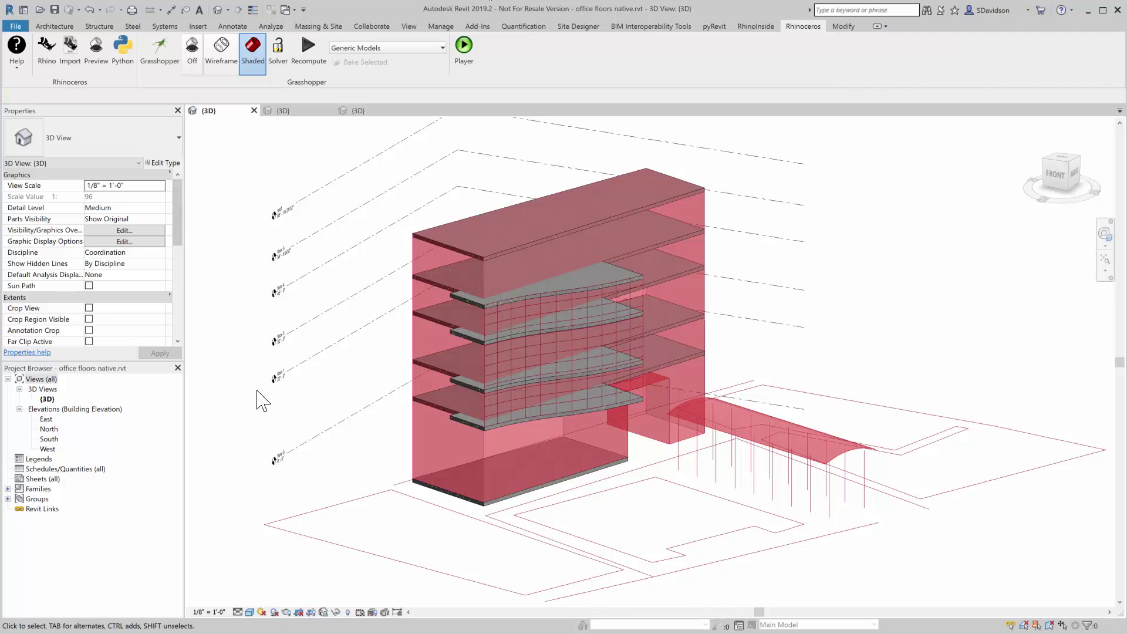
# Step: Zoom around Revit's 3D view and select an upper floor slab to inspect it
pyautogui.scroll(4, 258, 401)
pyautogui.scroll(-1, 289, 460)
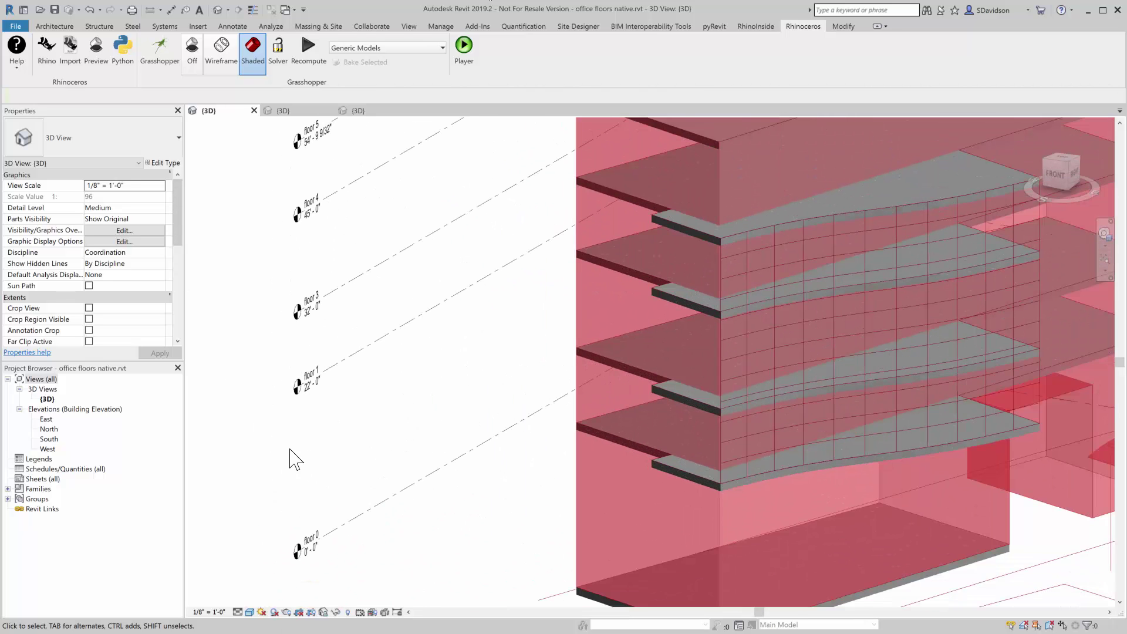
pyautogui.scroll(-2, 289, 276)
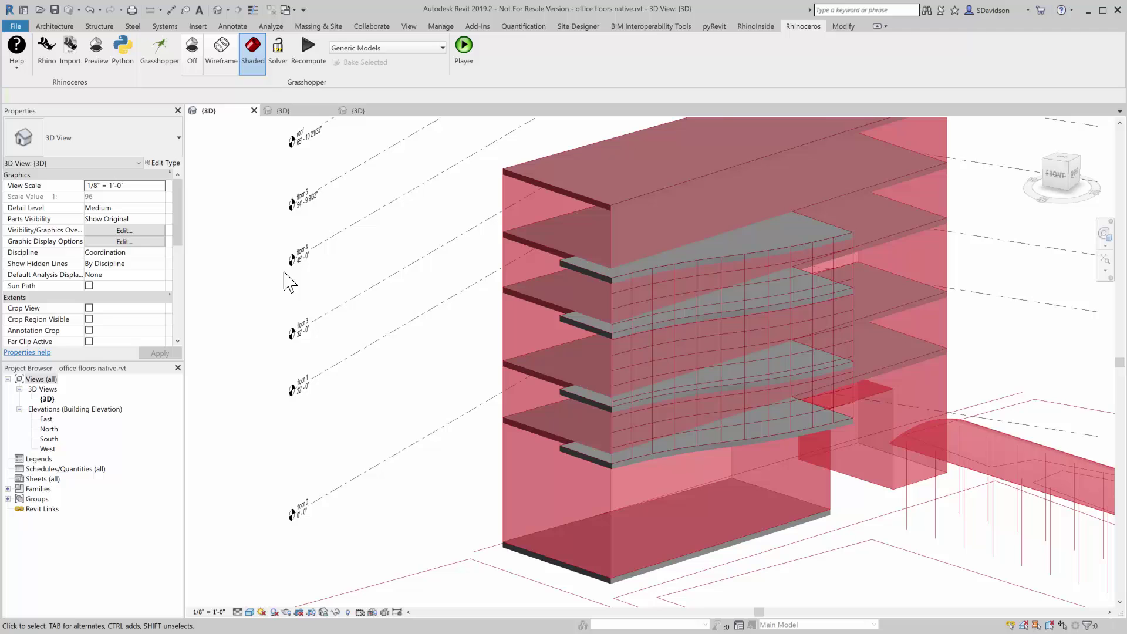
pyautogui.scroll(-2, 276, 328)
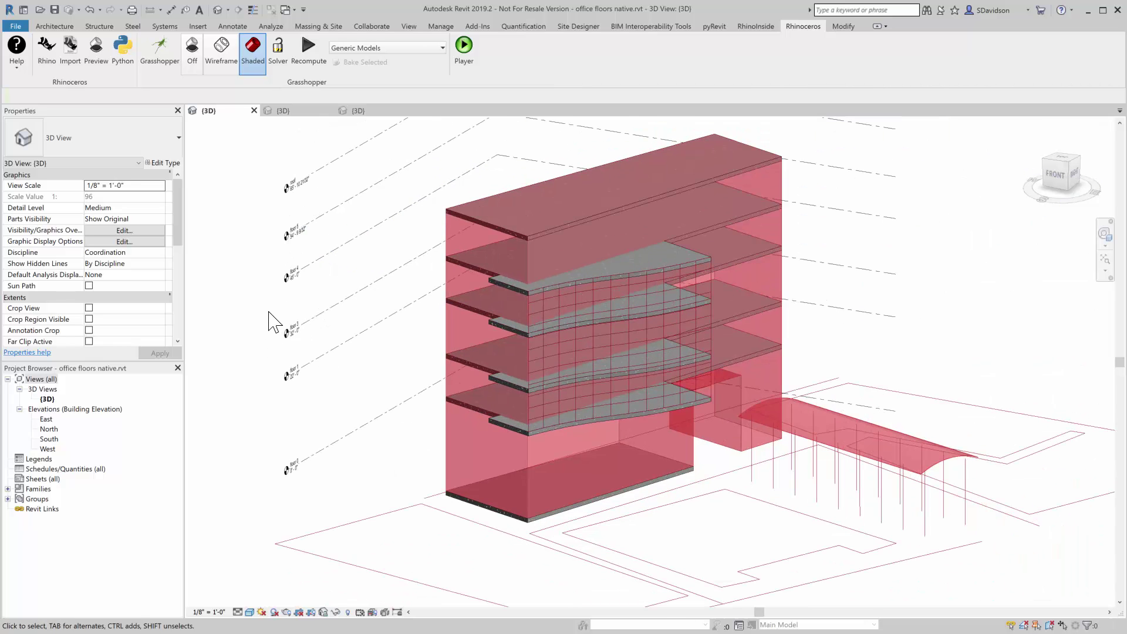
pyautogui.scroll(-1, 267, 282)
pyautogui.scroll(5, 269, 212)
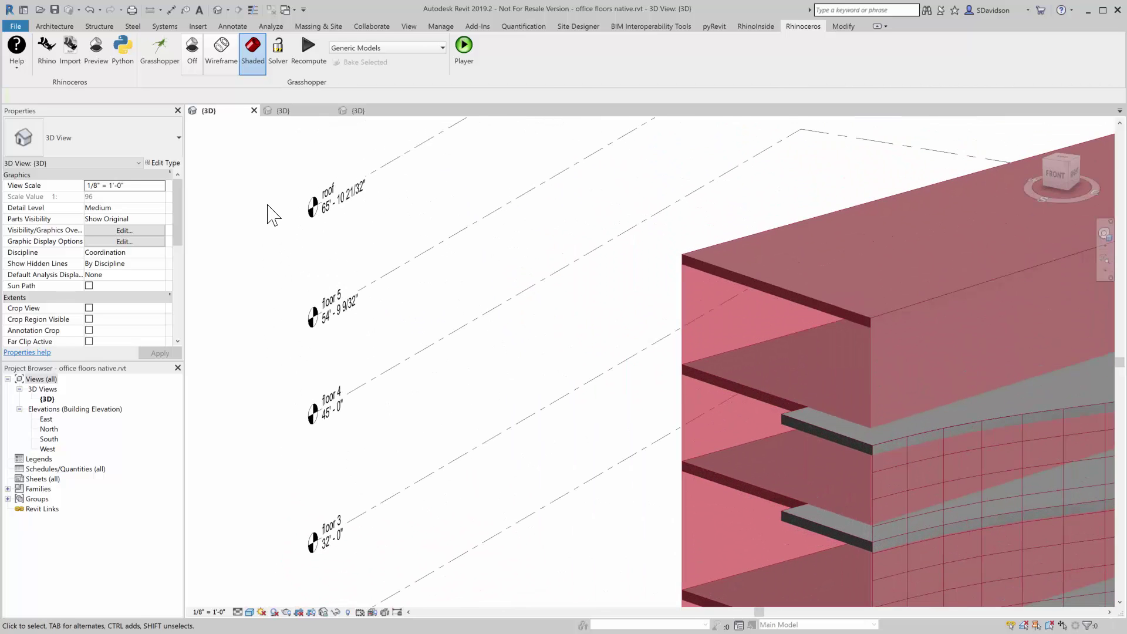
pyautogui.scroll(-1, 269, 213)
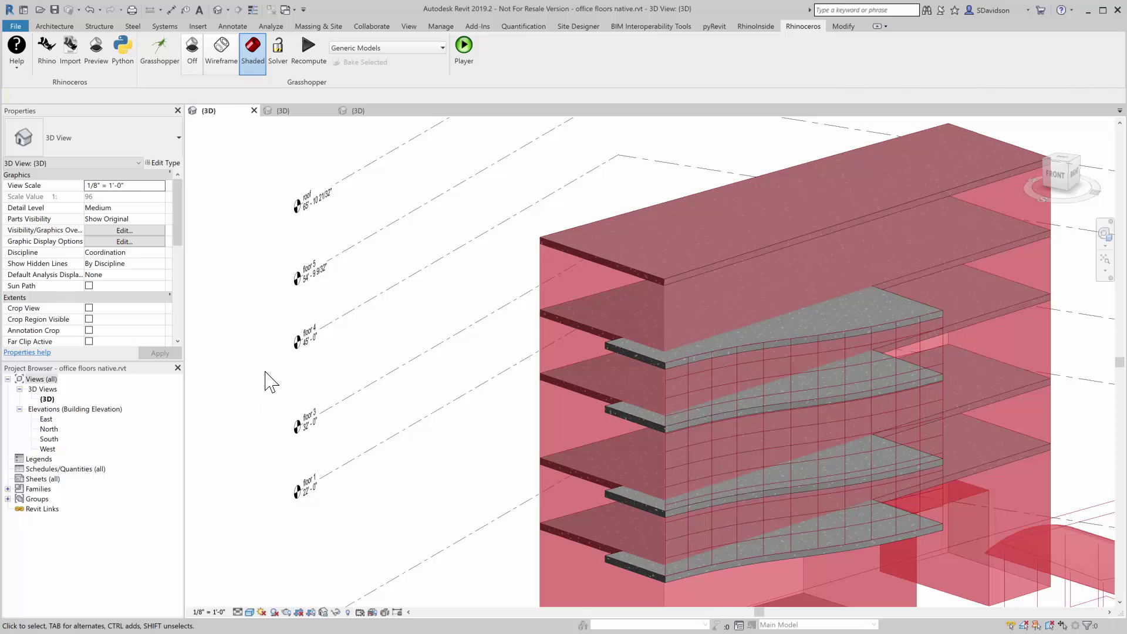
pyautogui.click(629, 352)
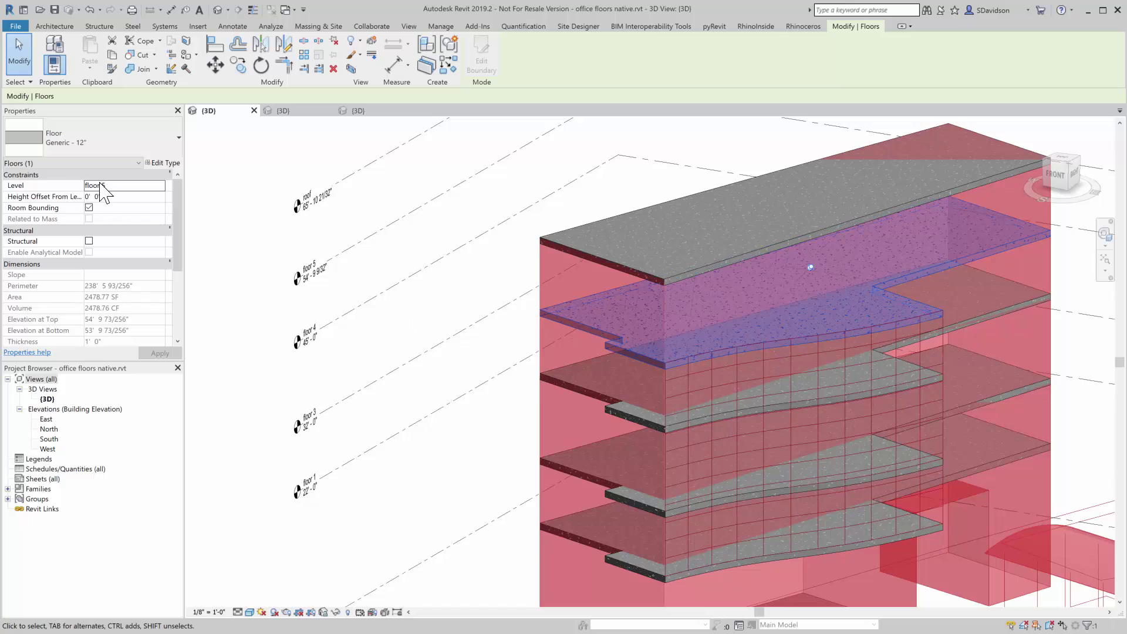
# Step: Select the floor 5 slab and unpin it so it can be edited
pyautogui.click(480, 350)
pyautogui.scroll(-3, 545, 279)
pyautogui.scroll(3, 561, 472)
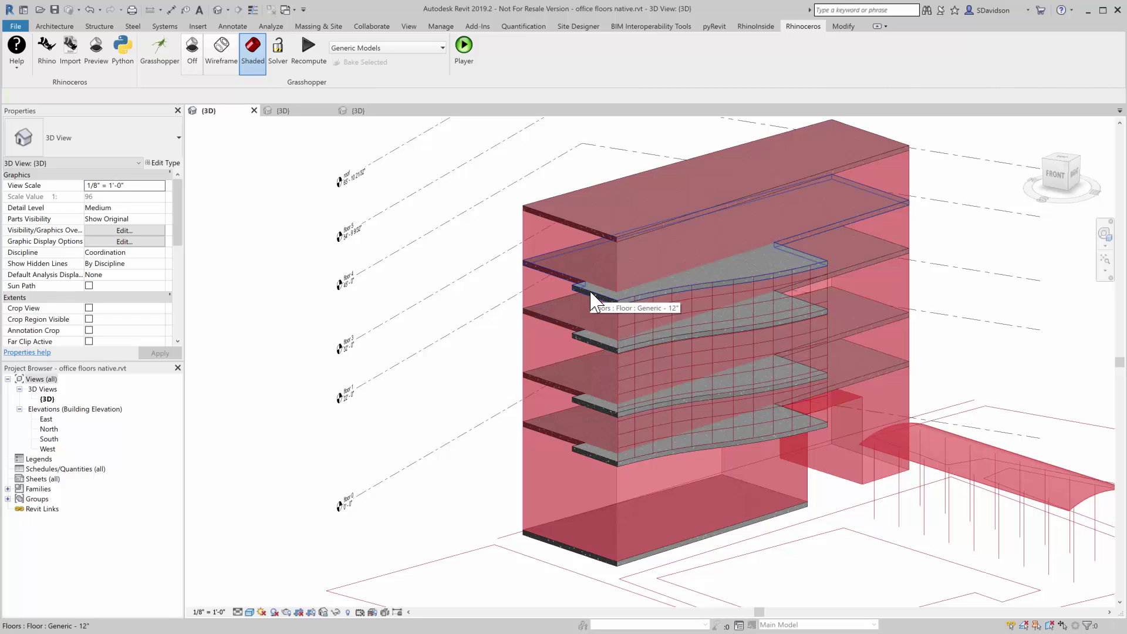
pyautogui.scroll(2, 443, 264)
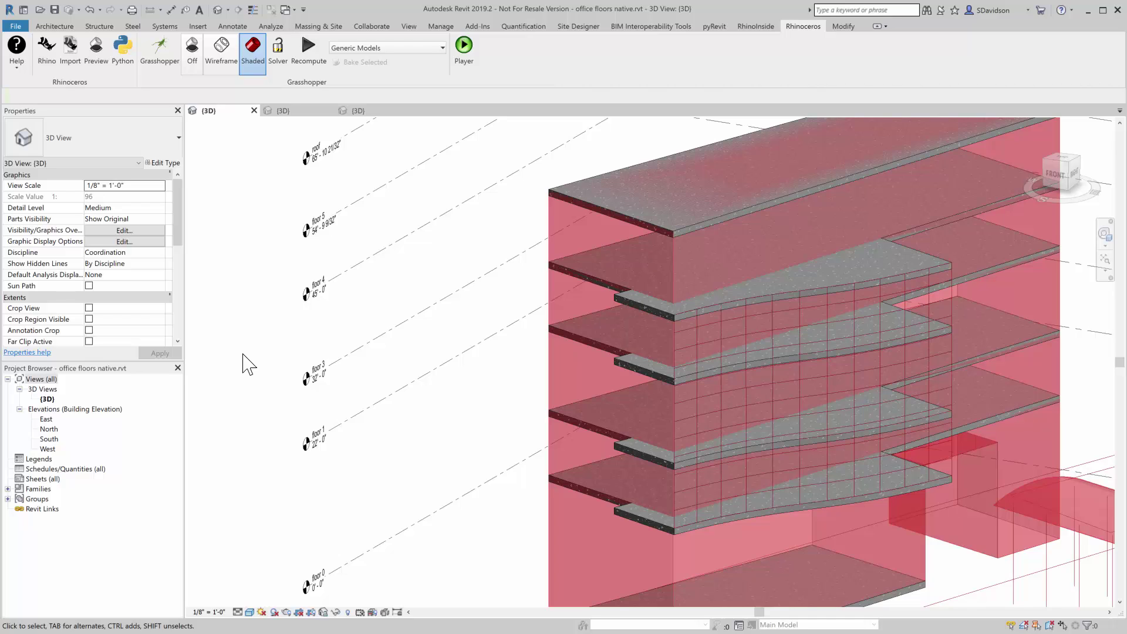
pyautogui.click(636, 298)
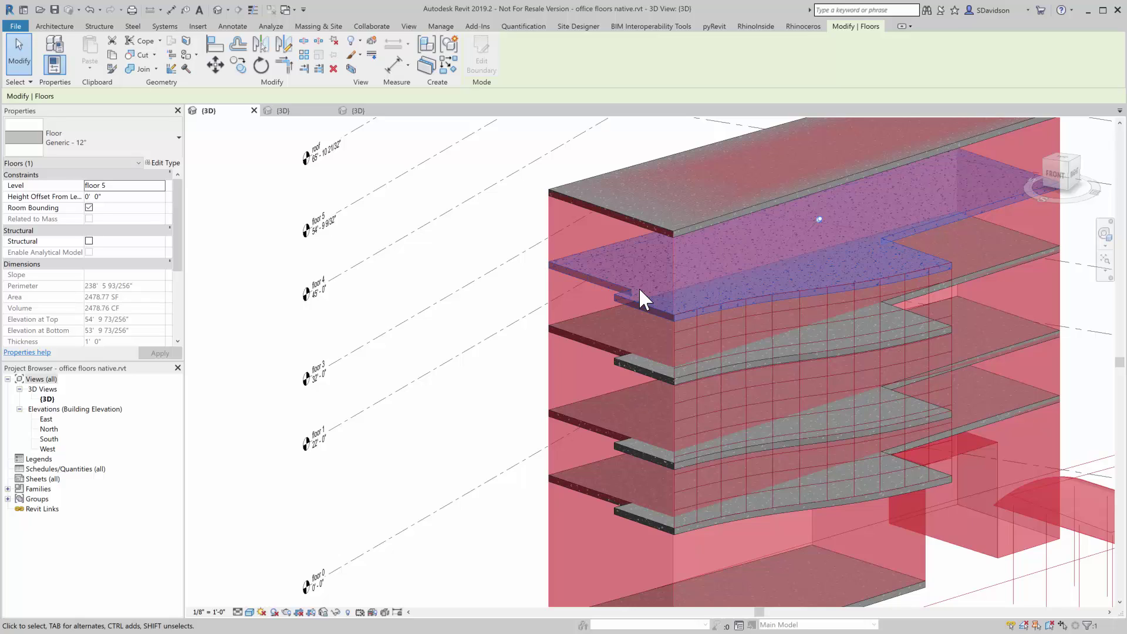
pyautogui.click(334, 41)
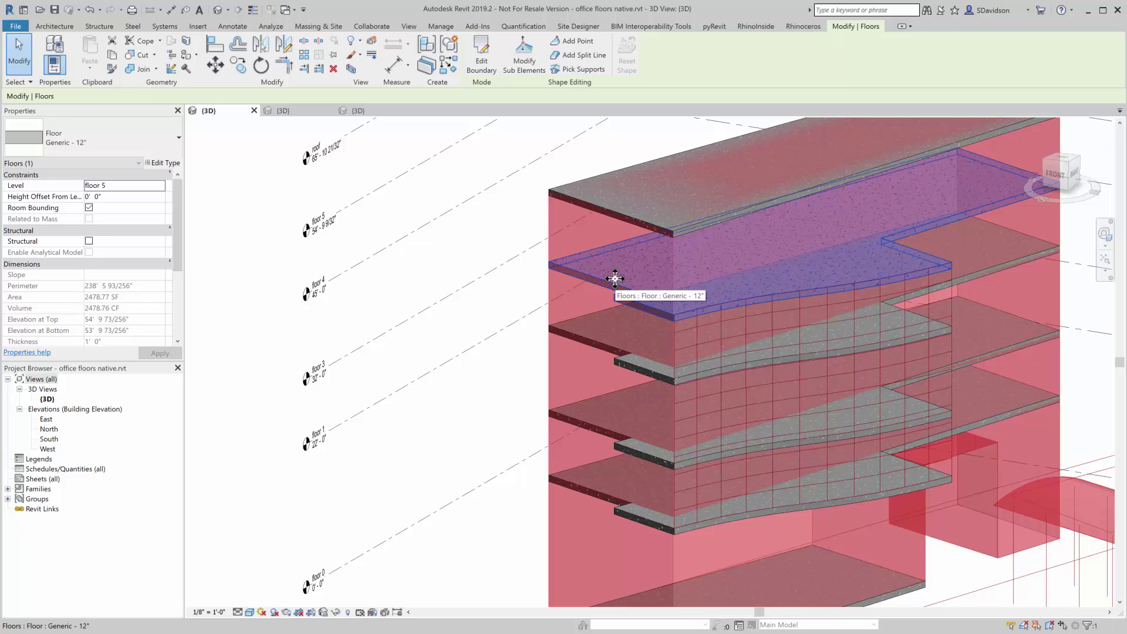
# Step: Edit the floor 5 boundary, set the notch line length to 15', and finish the edit
pyautogui.click(481, 62)
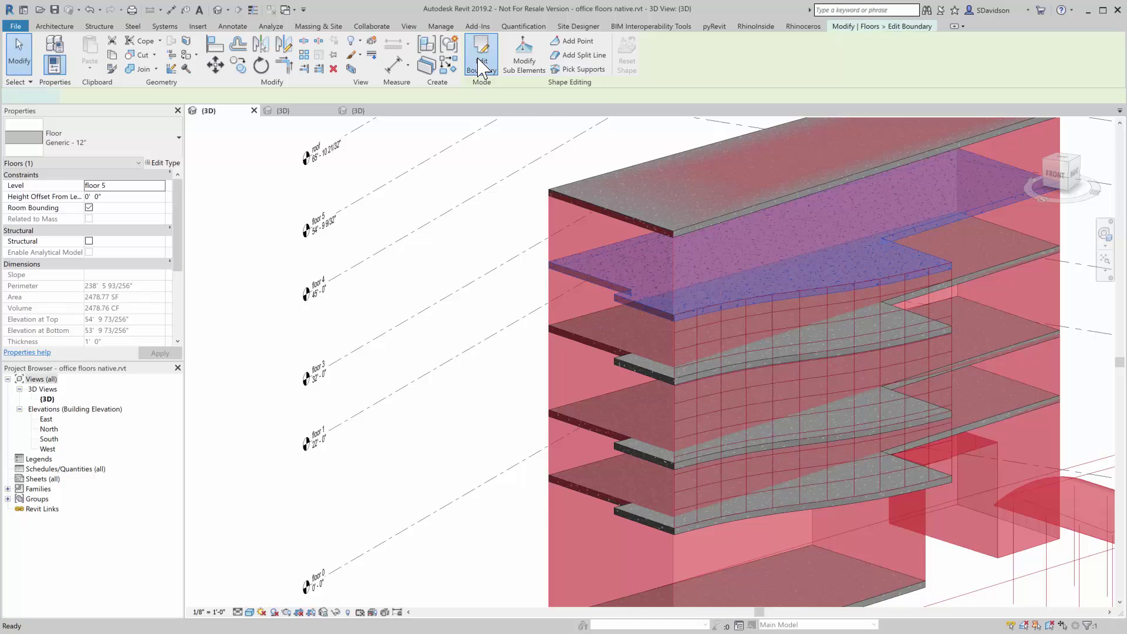
pyautogui.scroll(4, 603, 297)
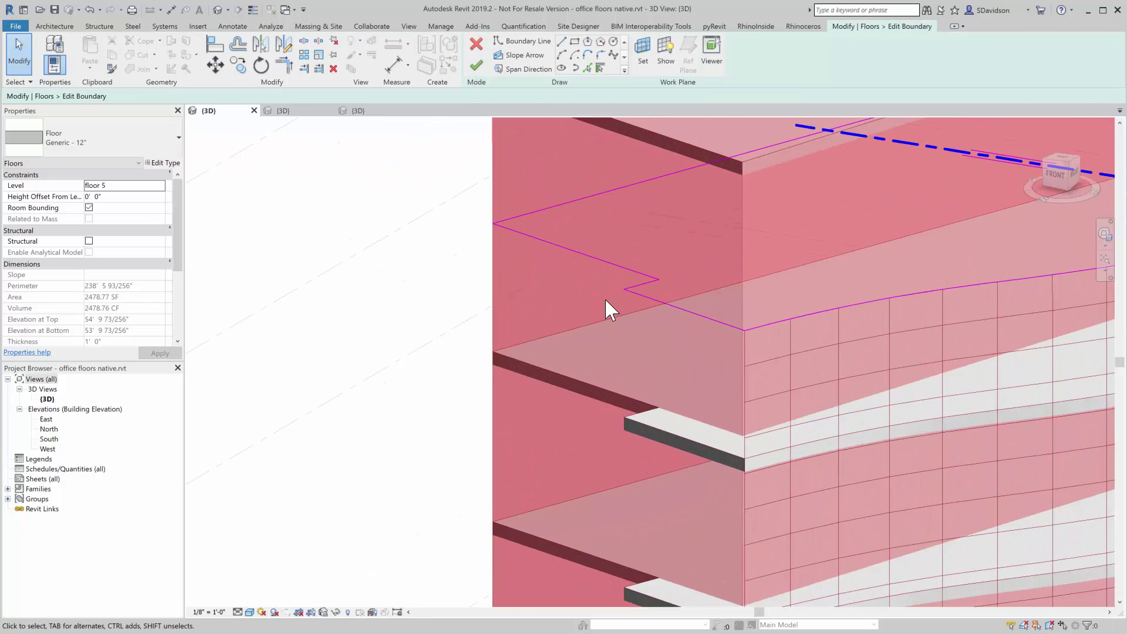
pyautogui.scroll(1, 604, 298)
pyautogui.click(645, 280)
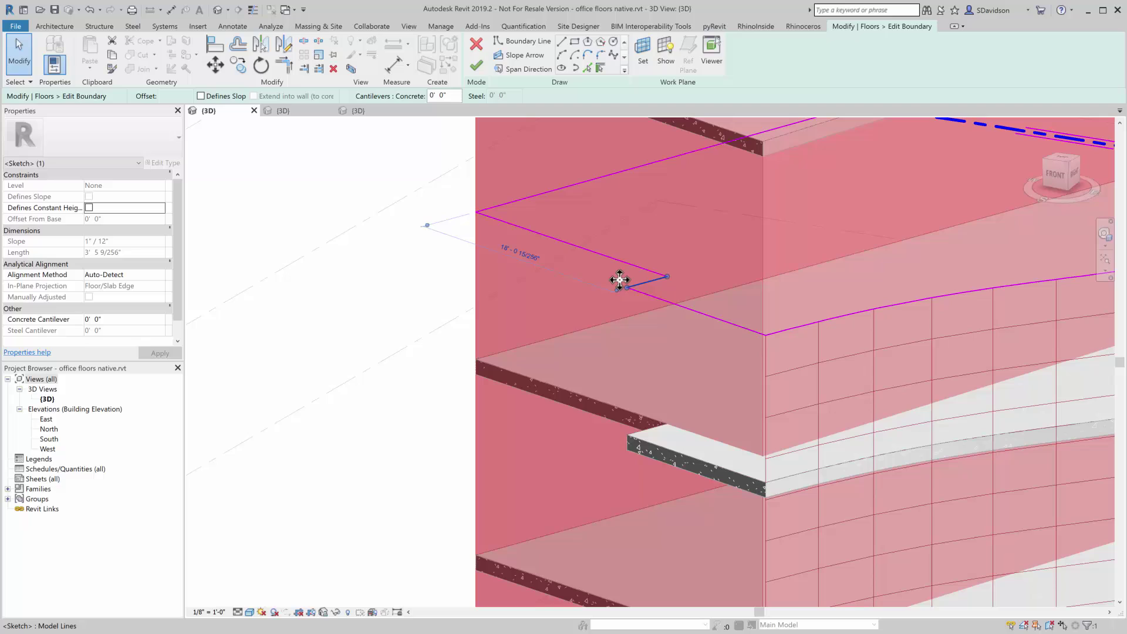
pyautogui.click(515, 257)
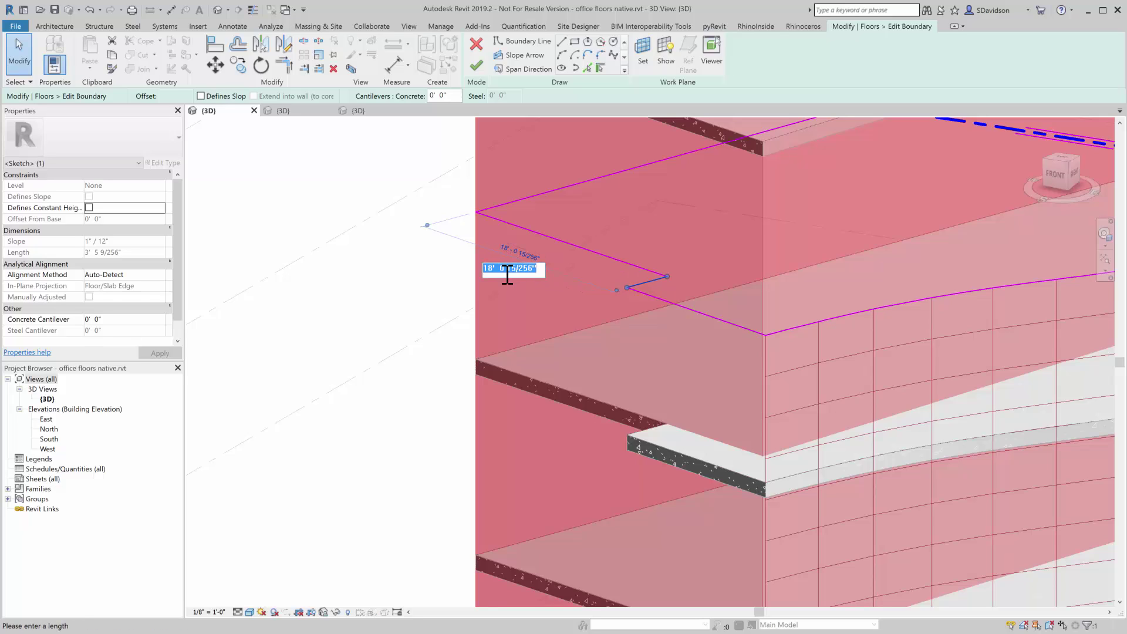
pyautogui.write('15')
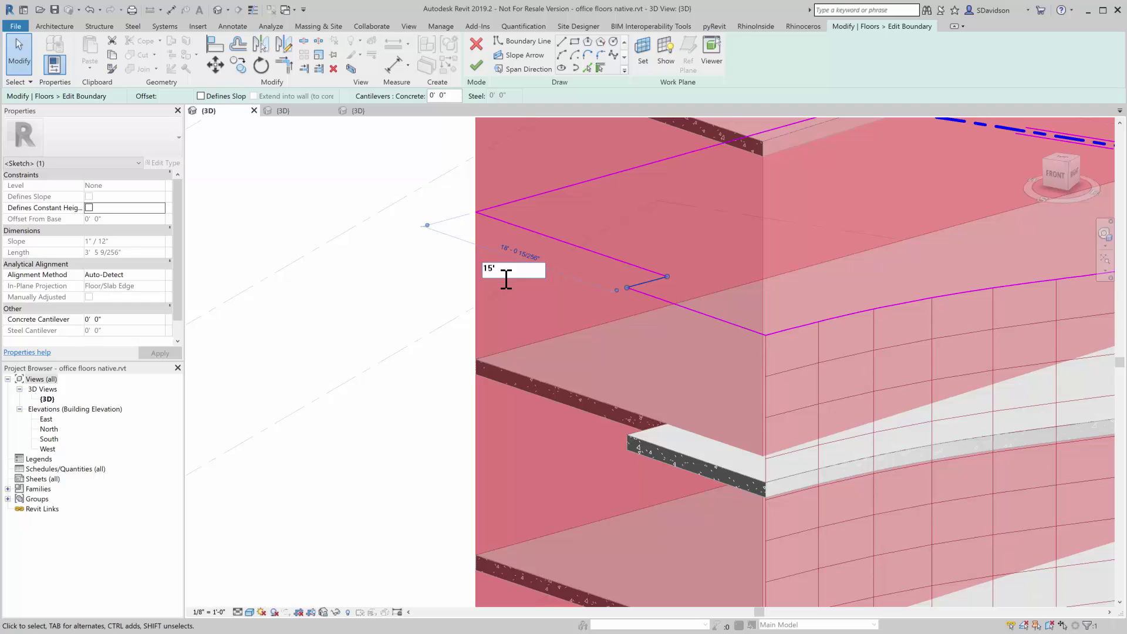
pyautogui.press('Return')
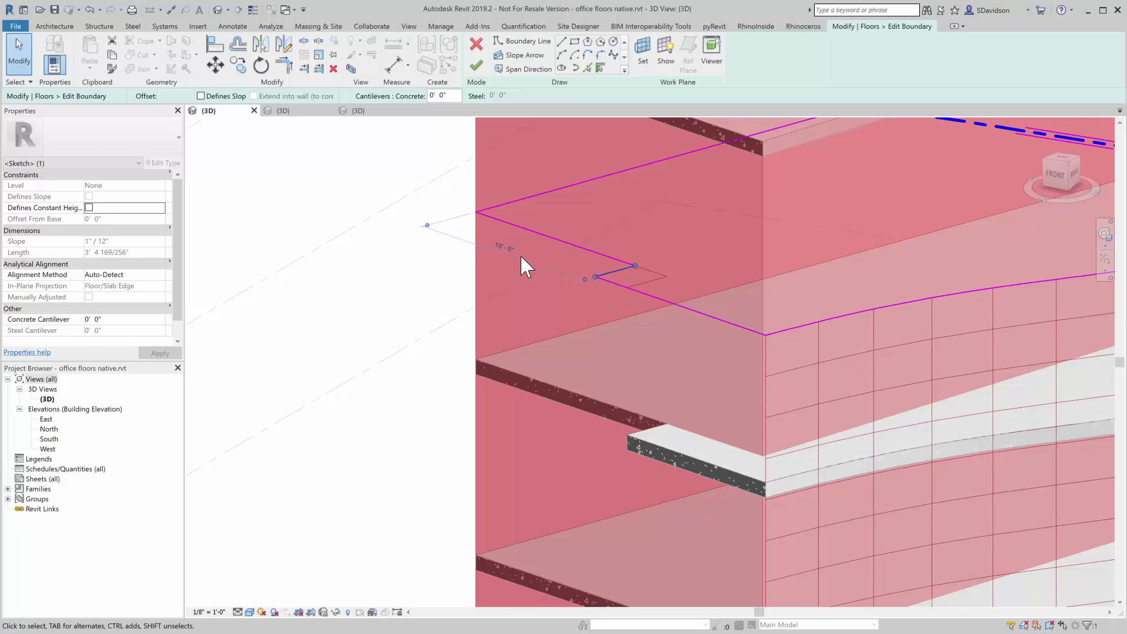
pyautogui.rightClick(341, 323)
pyautogui.click(348, 332)
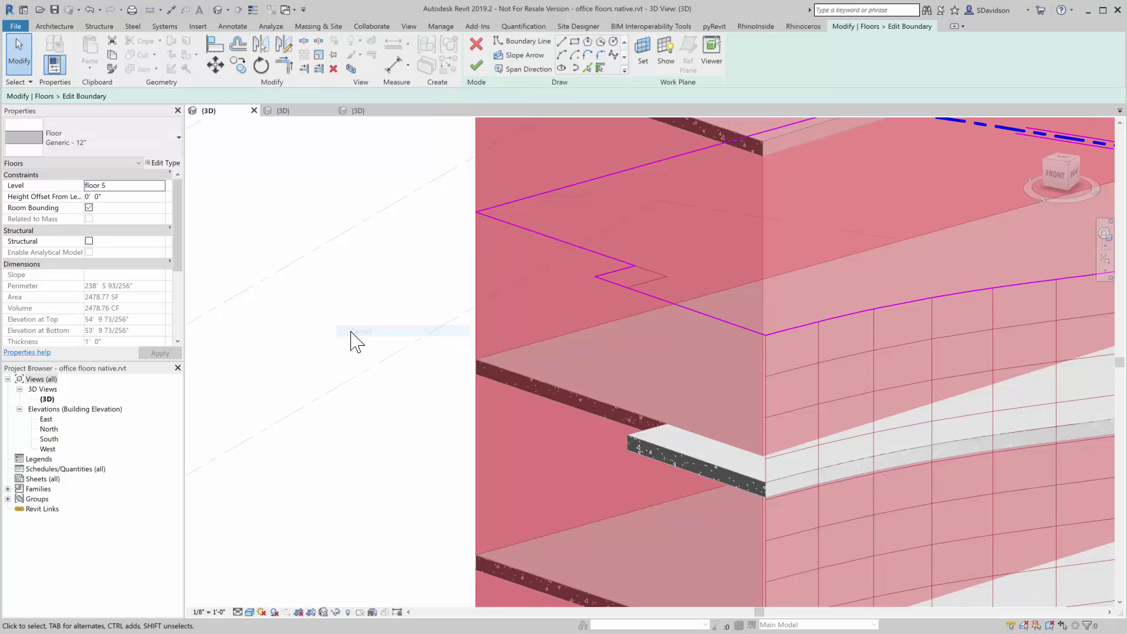
pyautogui.click(476, 67)
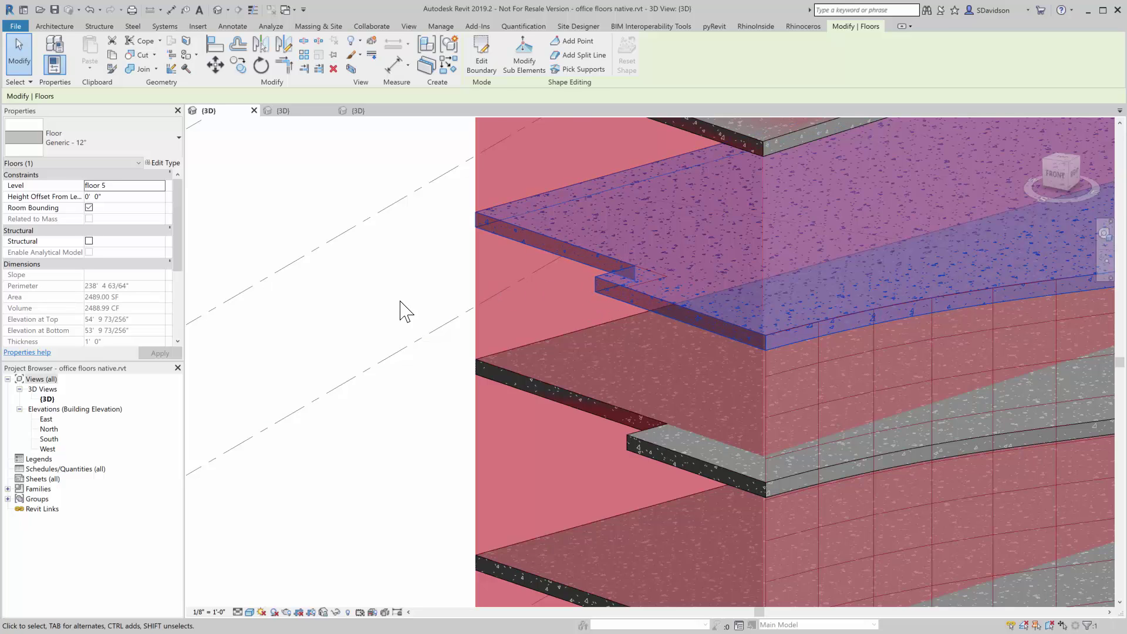
# Step: Pin the reshaped floor 5 slab in place and deselect it
pyautogui.scroll(-4, 372, 319)
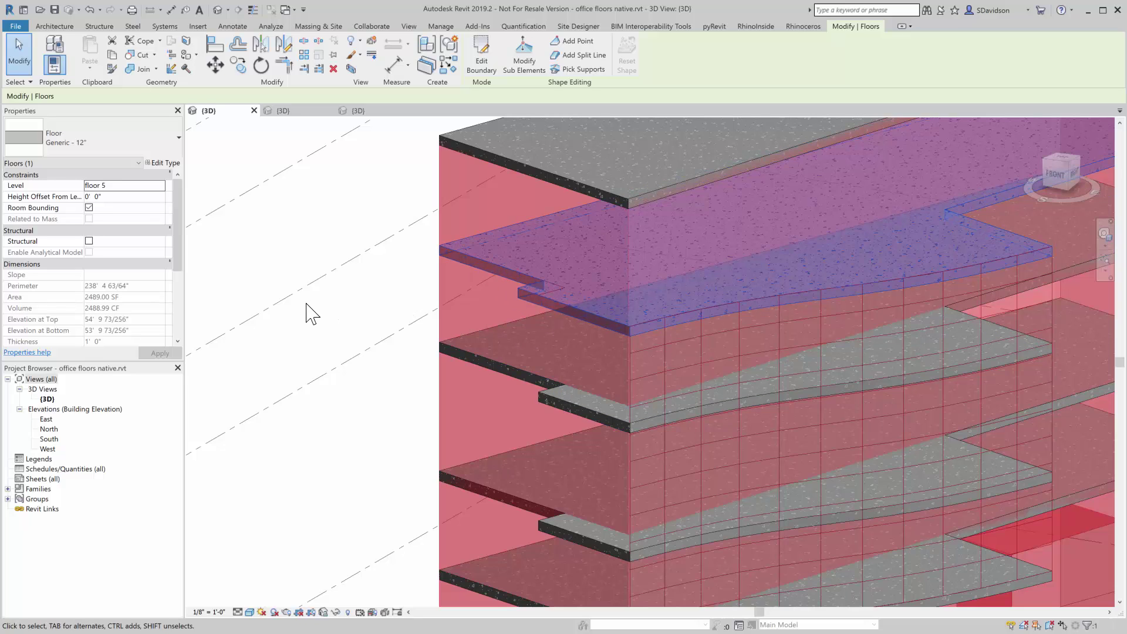
pyautogui.keyDown('shift'); pyautogui.moveTo(384, 305); pyautogui.dragTo(484, 322, button='middle'); pyautogui.keyUp('shift')
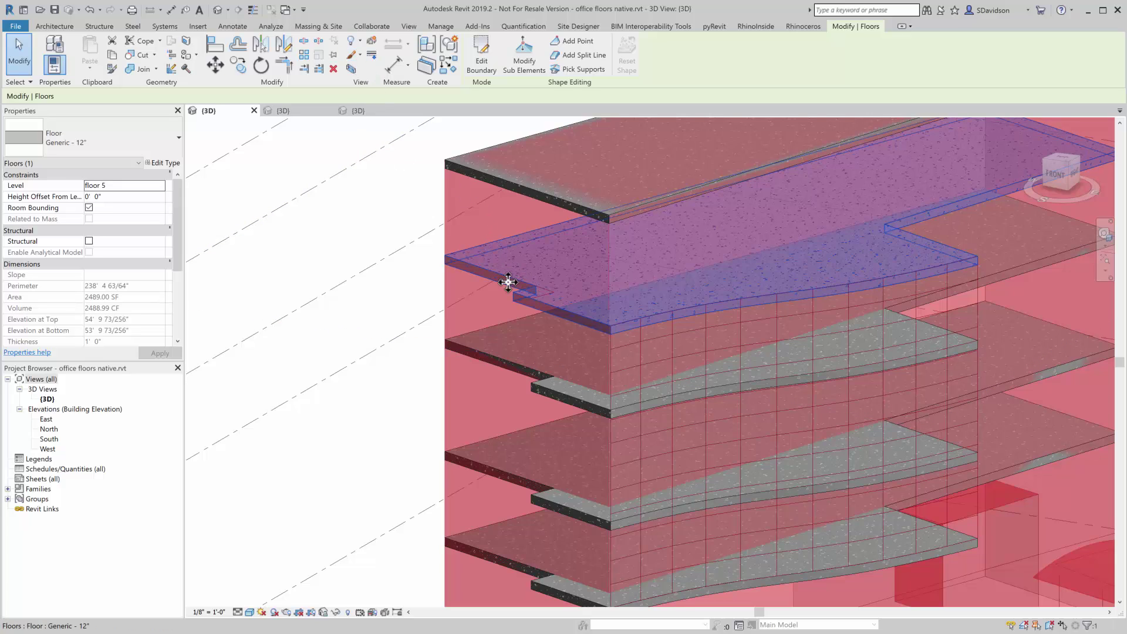
pyautogui.click(334, 58)
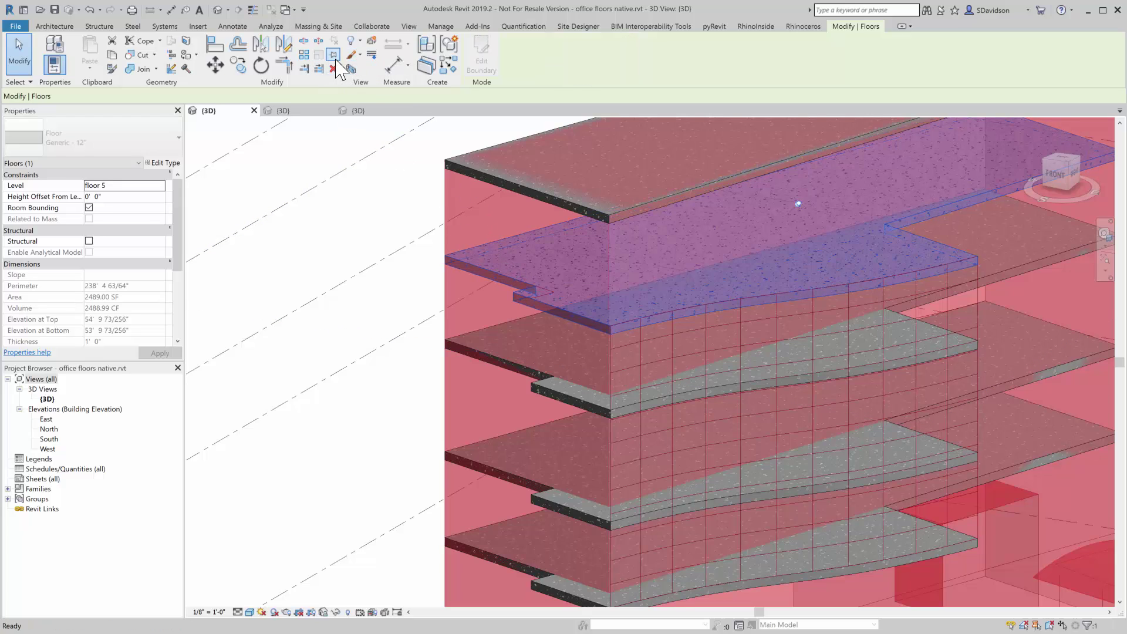
pyautogui.click(406, 296)
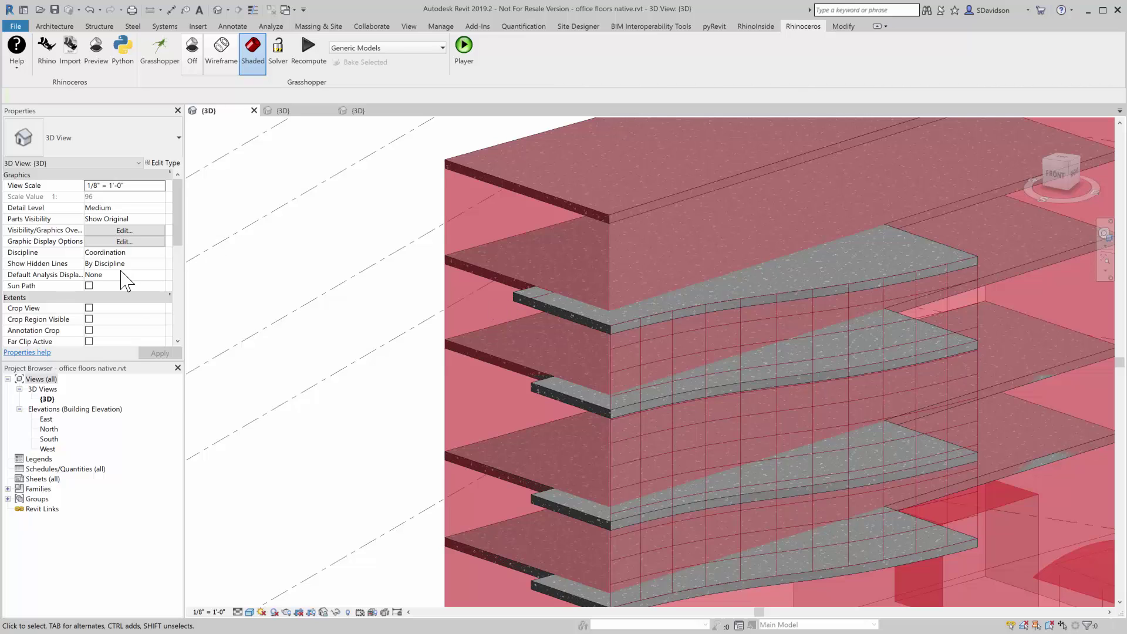
# Step: Zoom out over the building and then into the curved walkway canopy
pyautogui.scroll(-5, 320, 367)
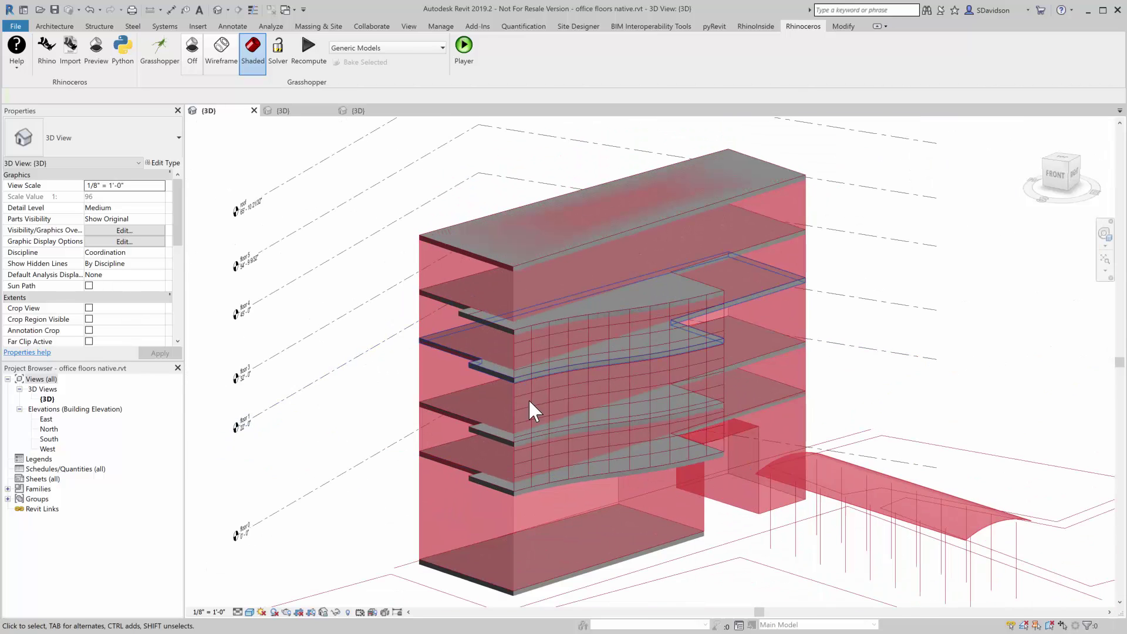
pyautogui.scroll(1, 869, 547)
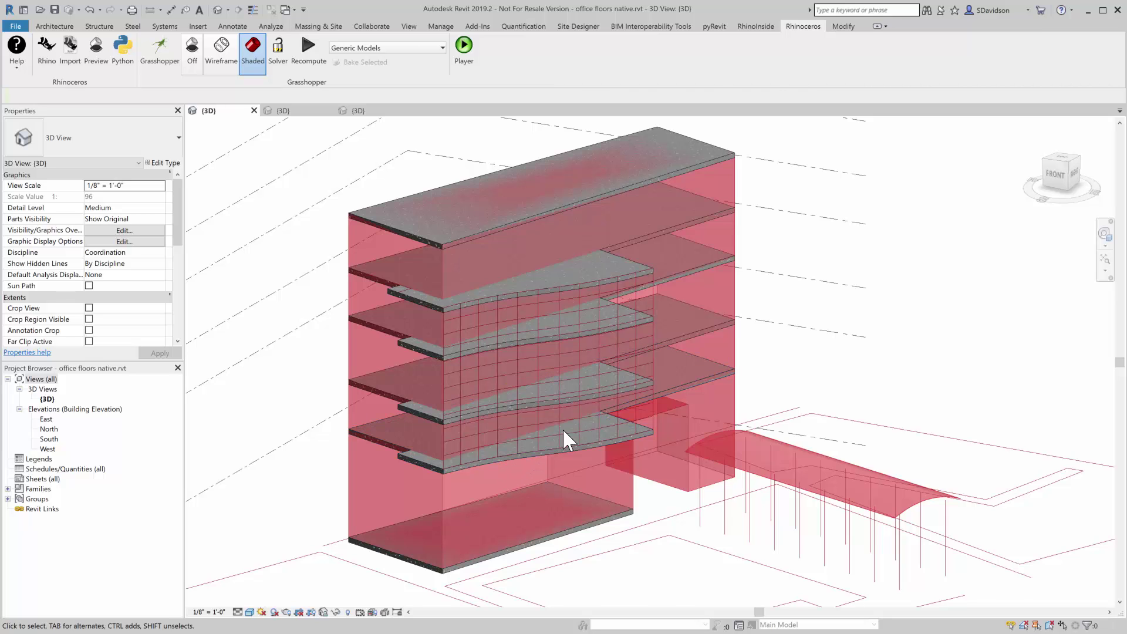
pyautogui.scroll(-3, 646, 505)
pyautogui.scroll(4, 892, 587)
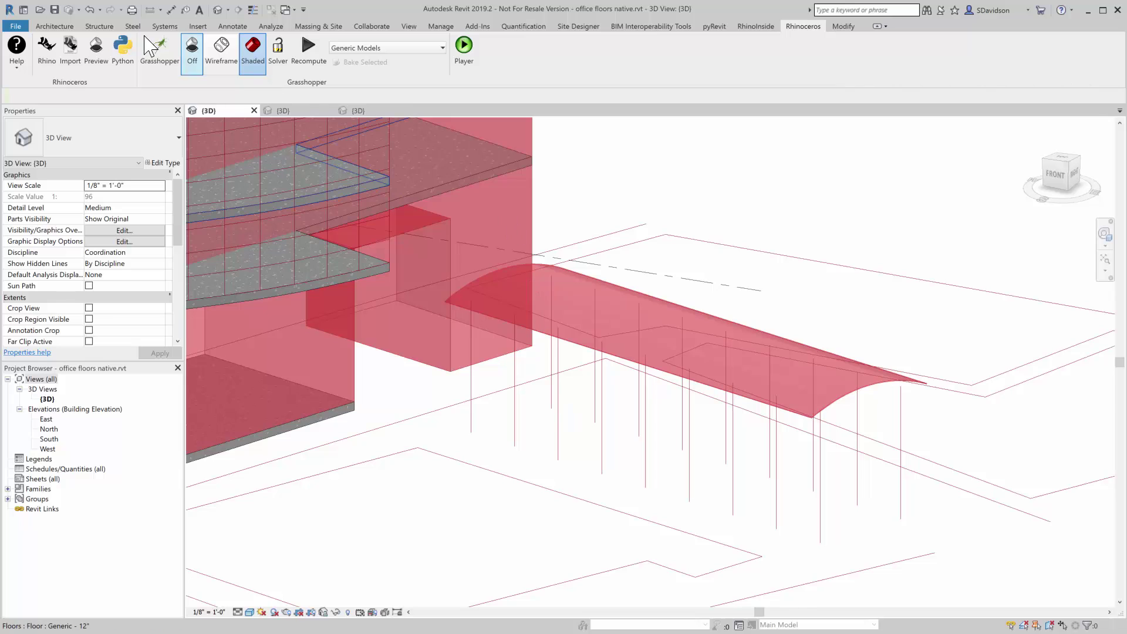
# Step: Launch Rhino from Revit and bring the Grasshopper window back in front of the model
pyautogui.click(47, 52)
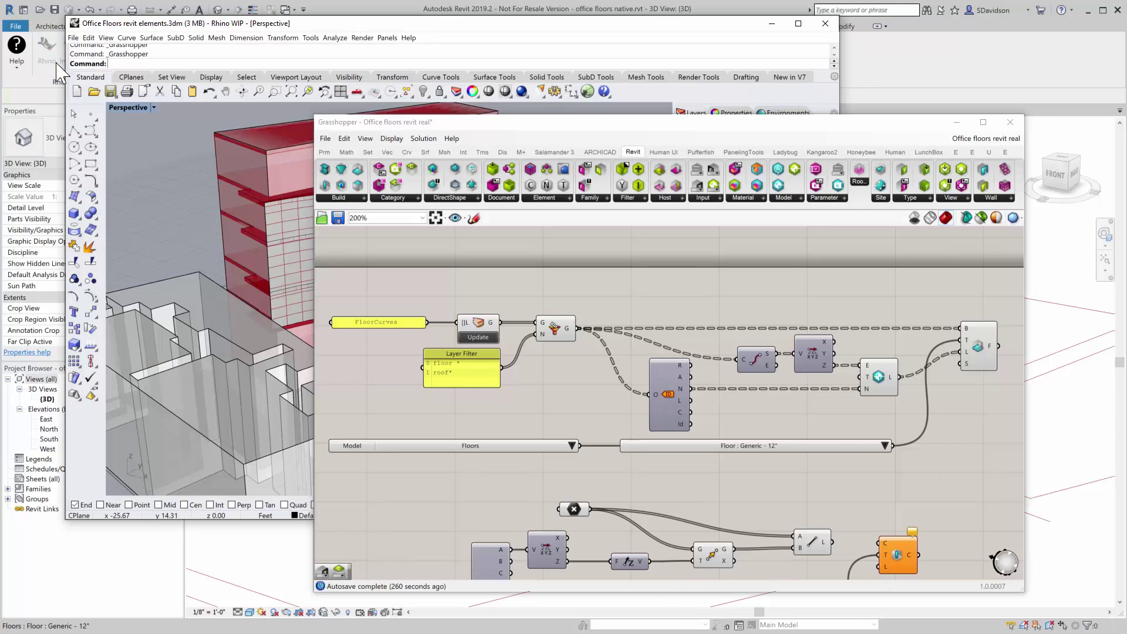
pyautogui.moveTo(561, 136); pyautogui.dragTo(912, 333)
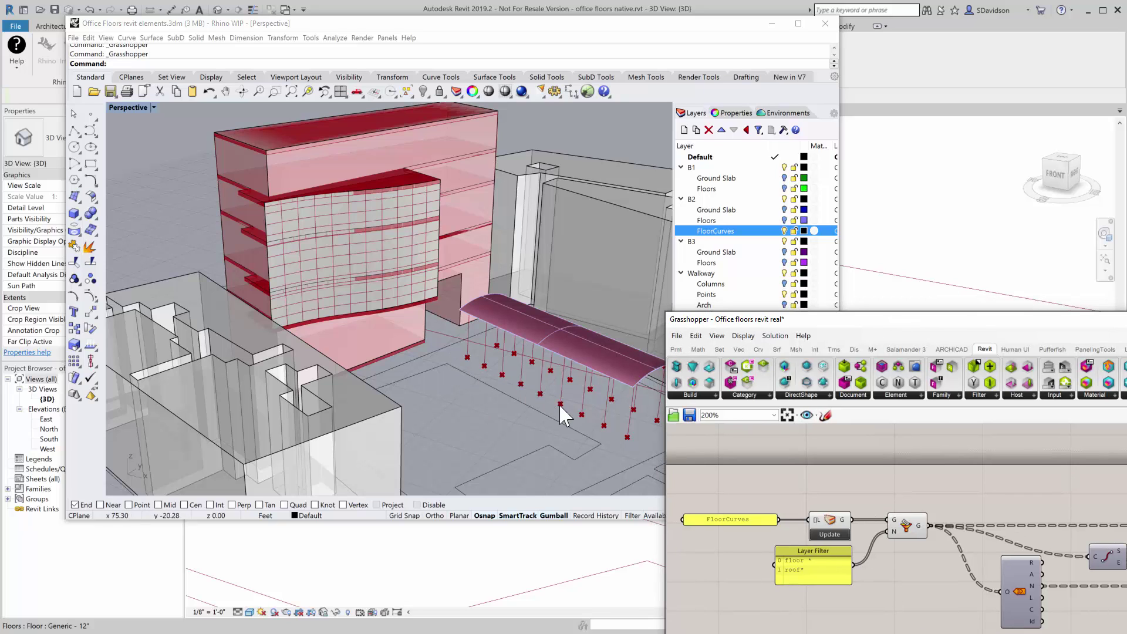
pyautogui.click(498, 339)
pyautogui.moveTo(852, 331); pyautogui.dragTo(481, 101)
# Step: Wire Line's L output into the Round Column : 12" Diameter component's C input
pyautogui.scroll(-4, 465, 464)
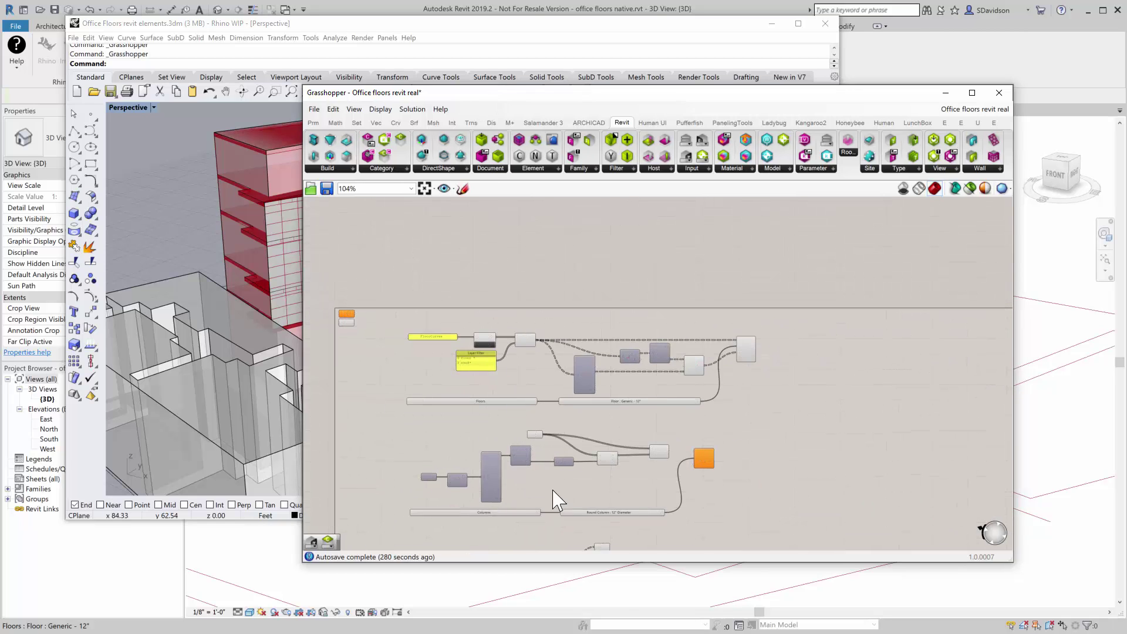
pyautogui.scroll(3, 558, 427)
pyautogui.scroll(2, 626, 531)
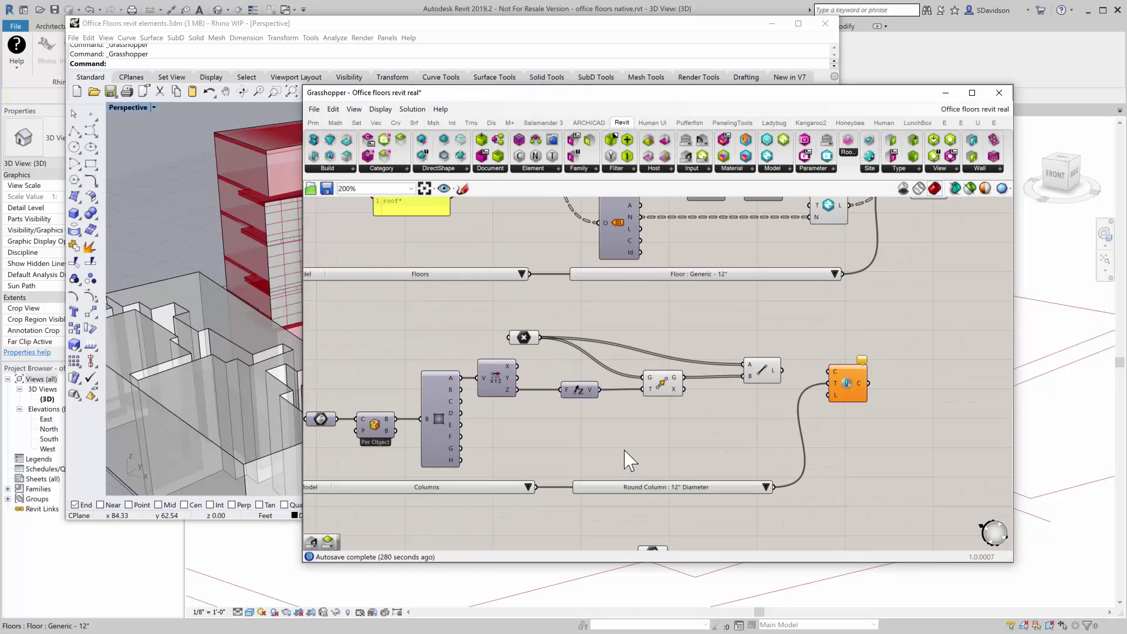
pyautogui.moveTo(621, 467); pyautogui.dragTo(698, 438, button='right')
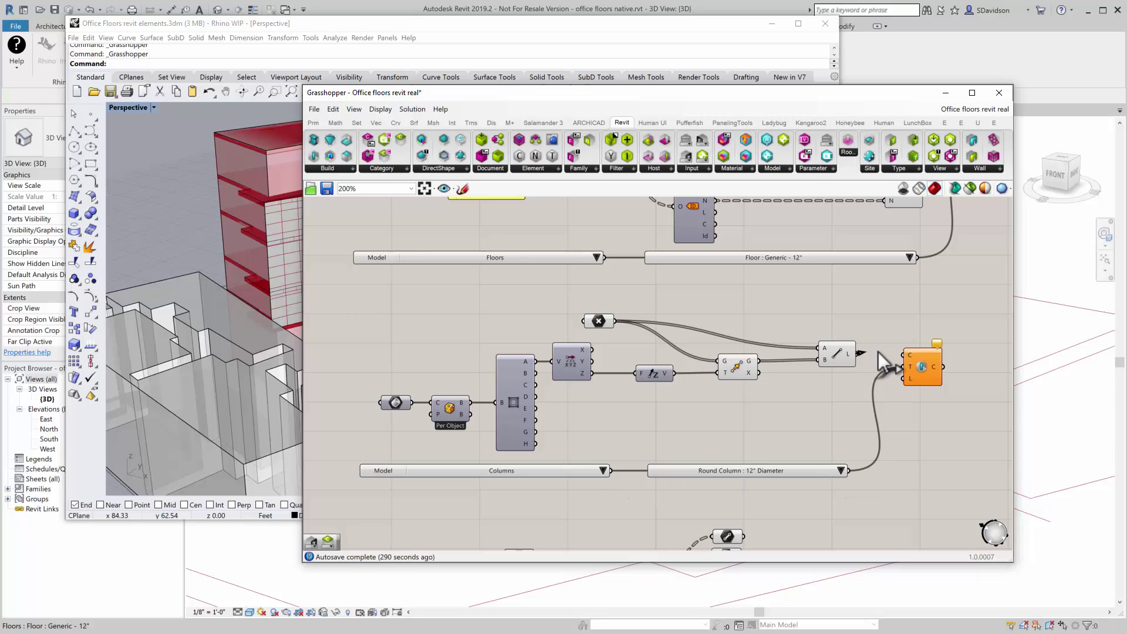
pyautogui.moveTo(904, 352); pyautogui.dragTo(904, 352)
pyautogui.click(412, 109)
pyautogui.click(412, 109)
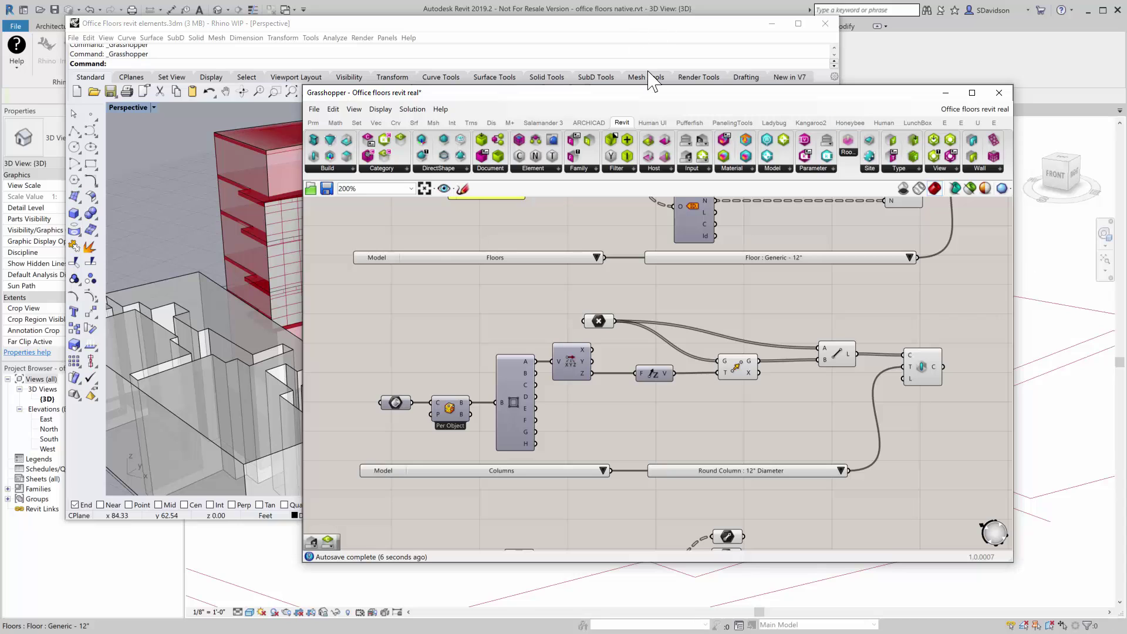
# Step: Minimize Rhino and Grasshopper and zoom onto the round columns beneath the walkway roof
pyautogui.click(1043, 346)
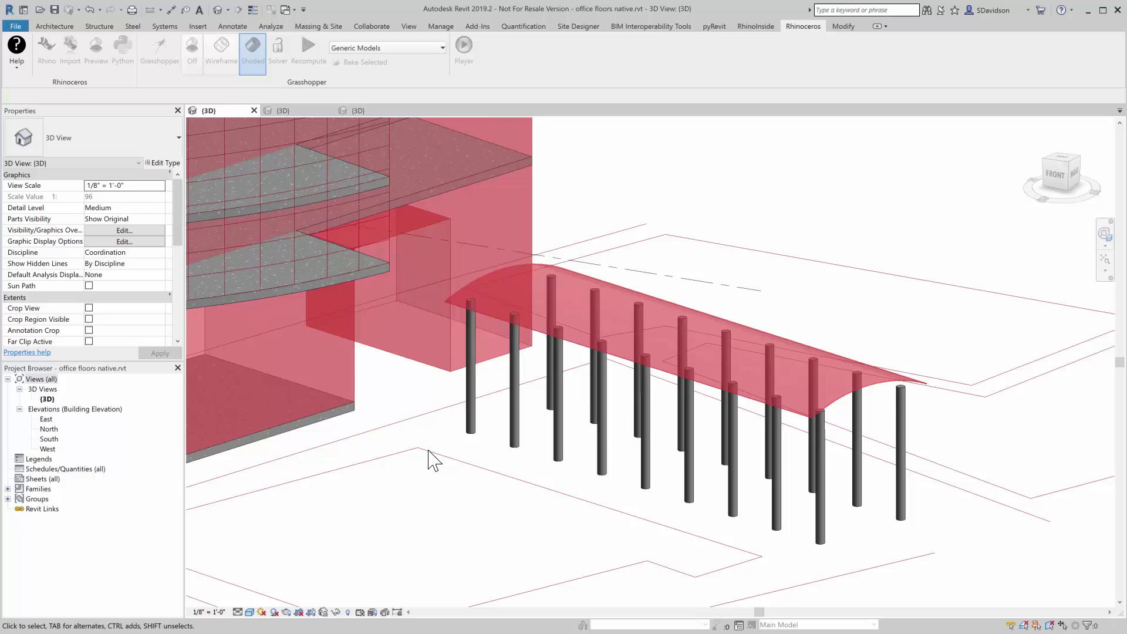
pyautogui.scroll(-4, 428, 460)
pyautogui.scroll(3, 646, 468)
pyautogui.scroll(1, 693, 475)
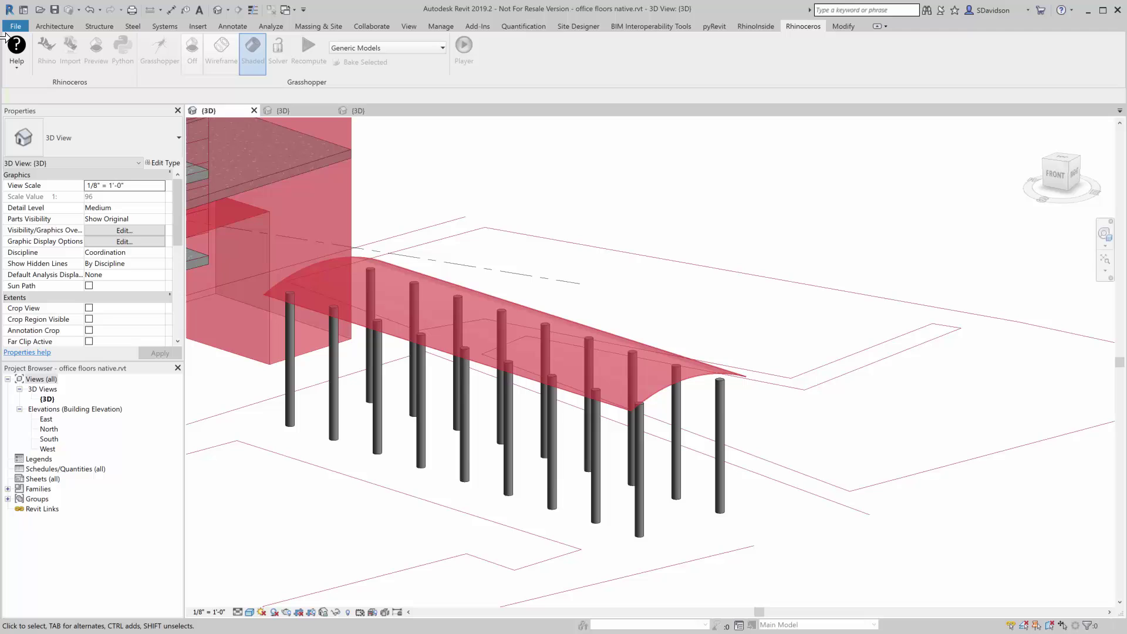
# Step: Lift the walkway roof panel upward with the gumball so the linked Revit columns lengthen to match
pyautogui.click(47, 56)
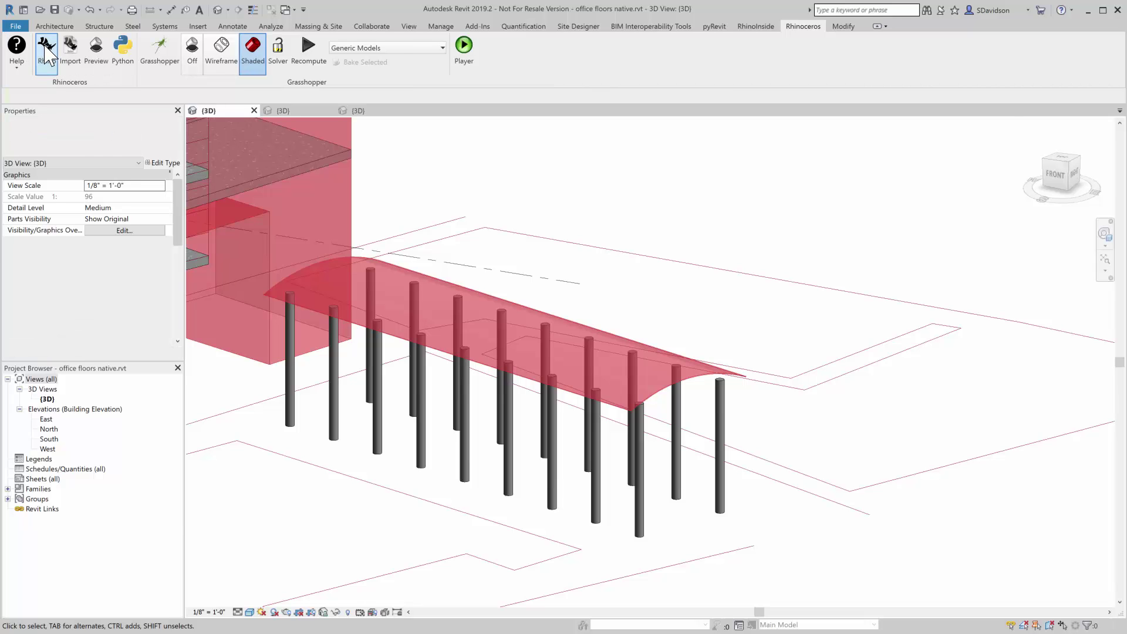
pyautogui.moveTo(561, 106); pyautogui.dragTo(768, 407)
pyautogui.click(586, 341)
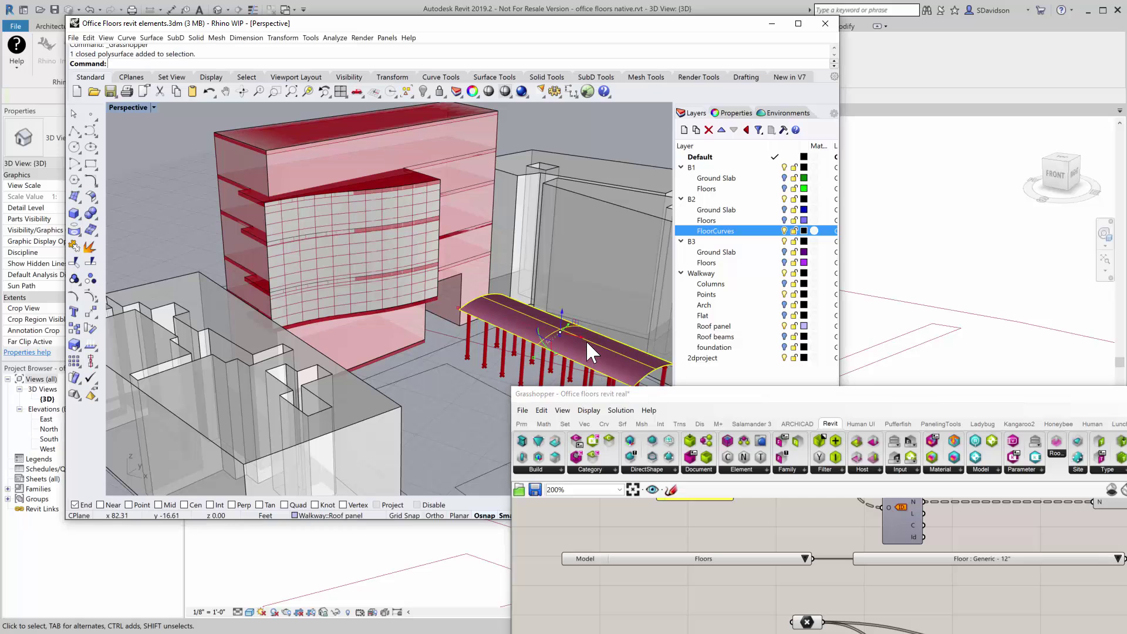
pyautogui.moveTo(447, 26); pyautogui.dragTo(859, 14)
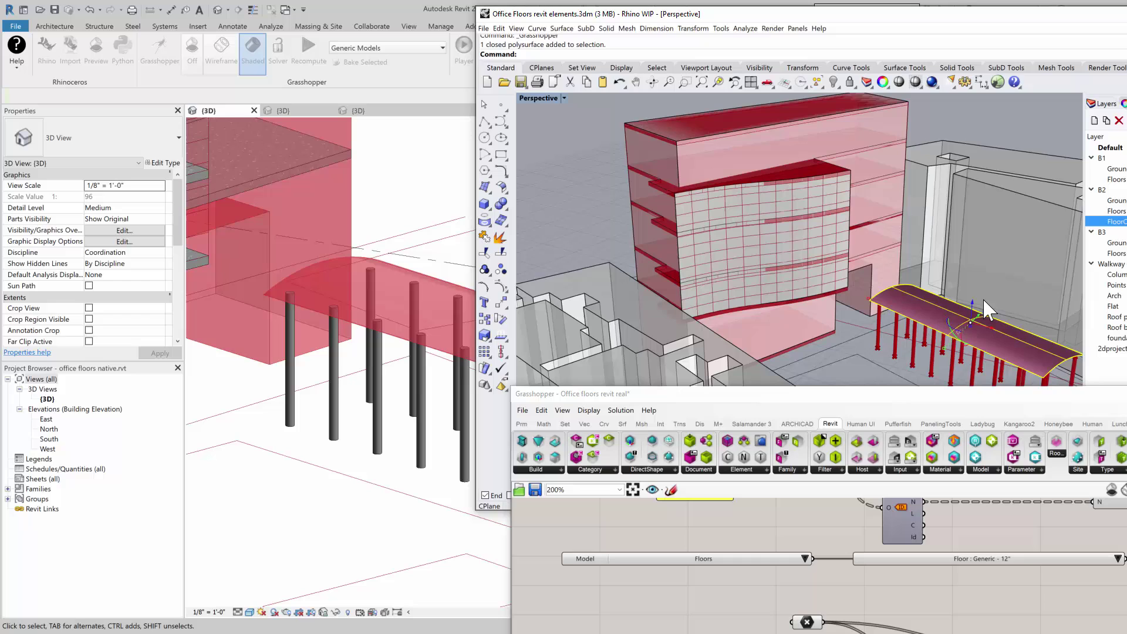
pyautogui.moveTo(971, 302)
pyautogui.mouseDown()
pyautogui.moveTo(971, 282)
pyautogui.moveTo(971, 311)
pyautogui.moveTo(970, 301)
pyautogui.mouseUp()
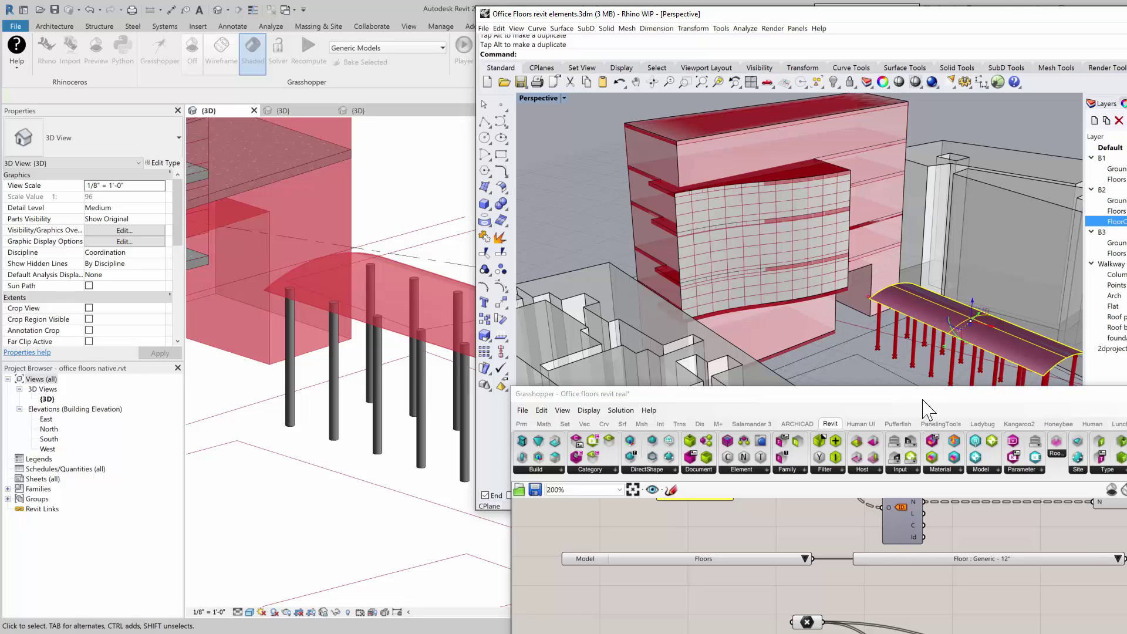
pyautogui.moveTo(923, 401); pyautogui.dragTo(762, 117)
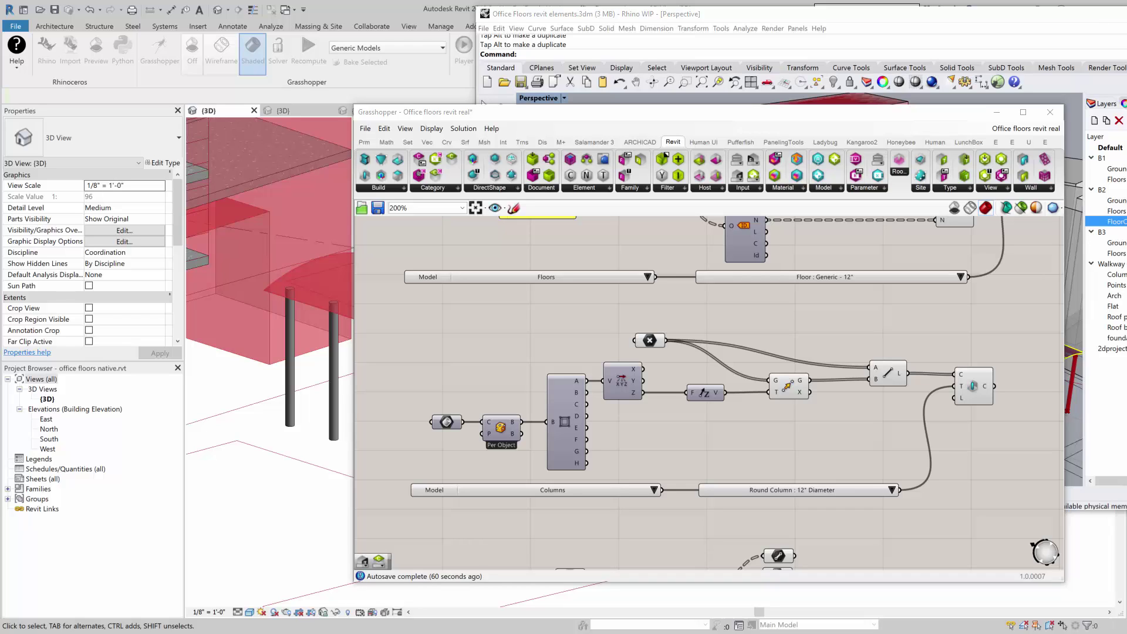
pyautogui.click(586, 351)
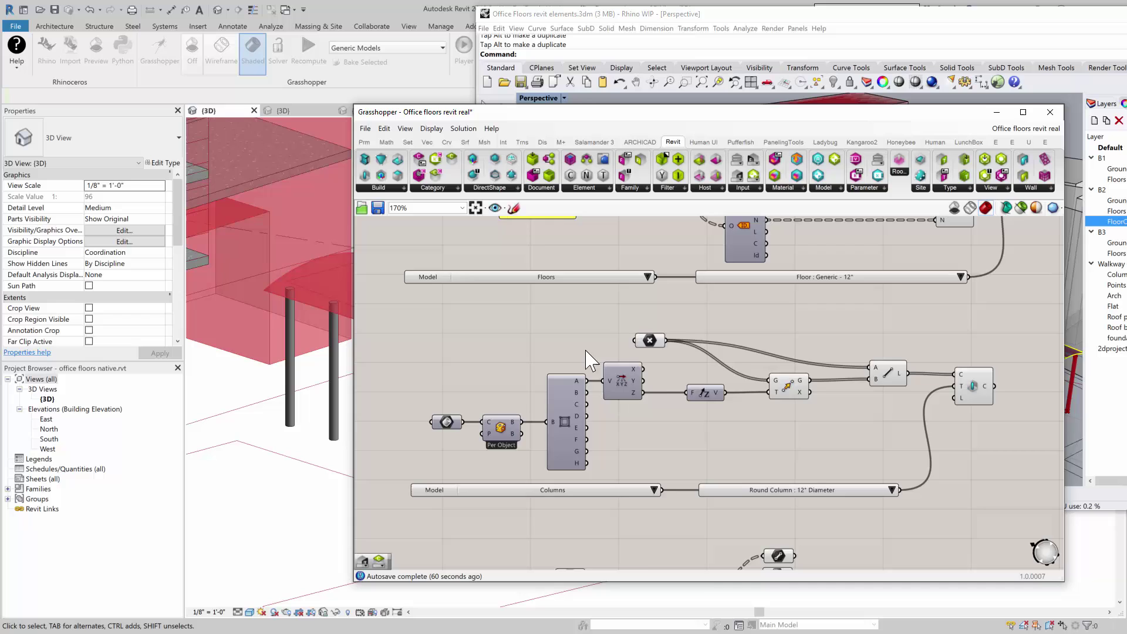
pyautogui.scroll(-3, 590, 360)
pyautogui.scroll(2, 622, 432)
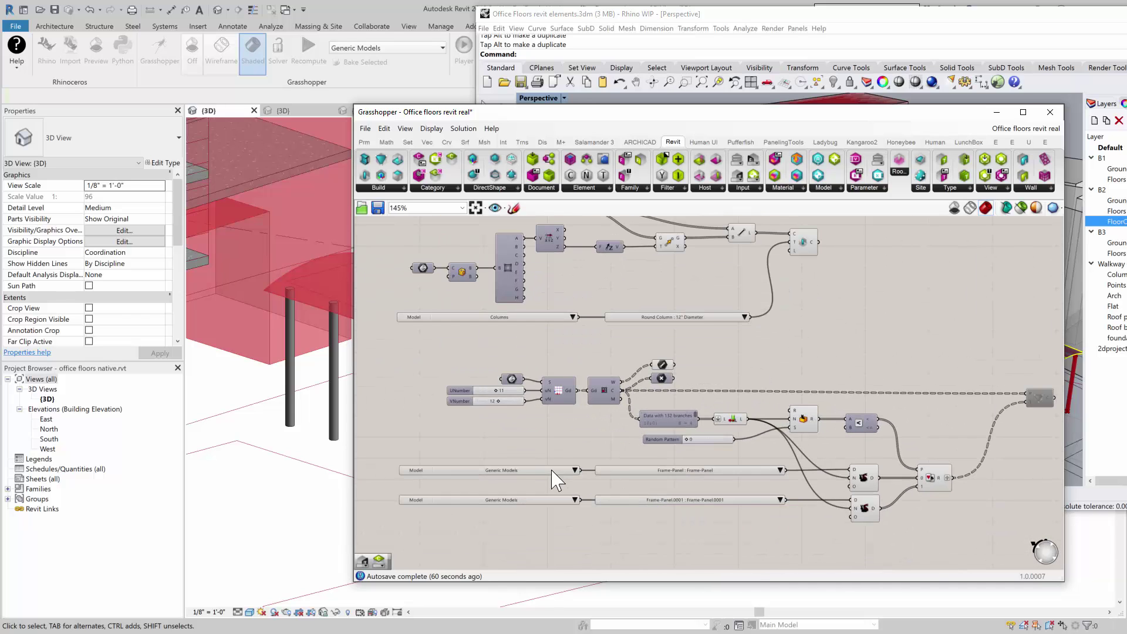
pyautogui.scroll(-1, 527, 394)
pyautogui.scroll(1, 774, 533)
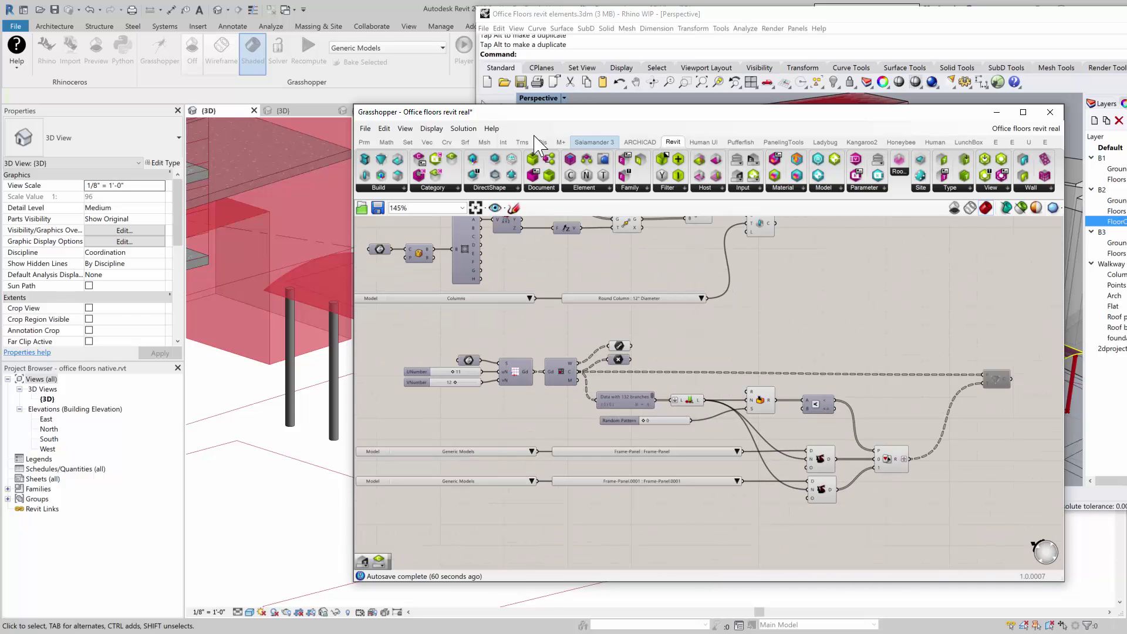
pyautogui.click(650, 18)
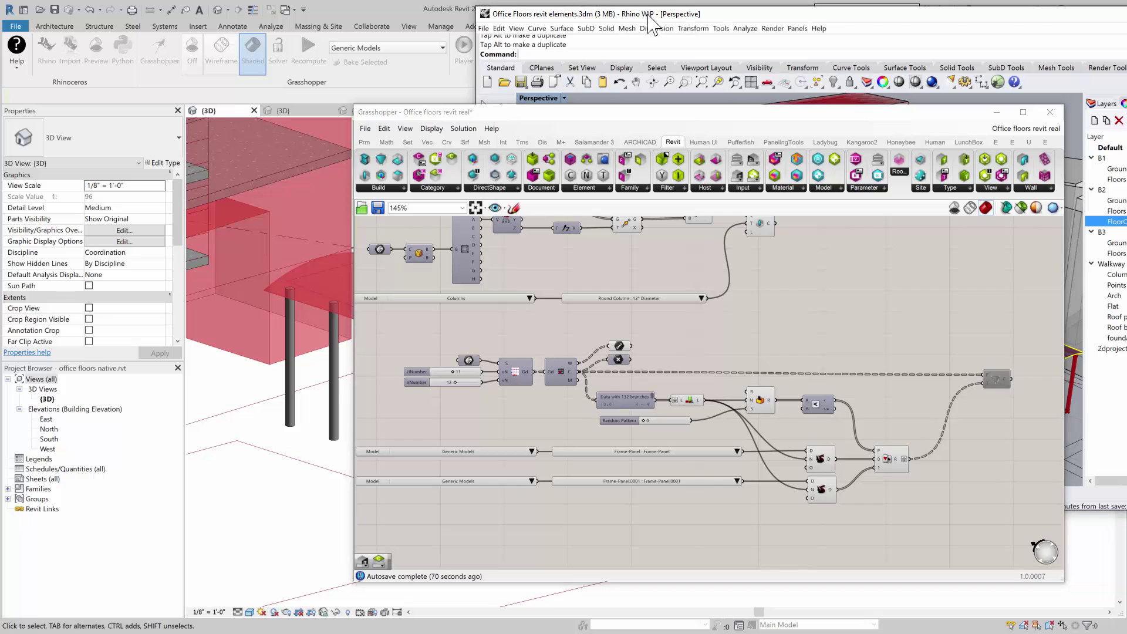
pyautogui.moveTo(716, 16); pyautogui.dragTo(325, 36)
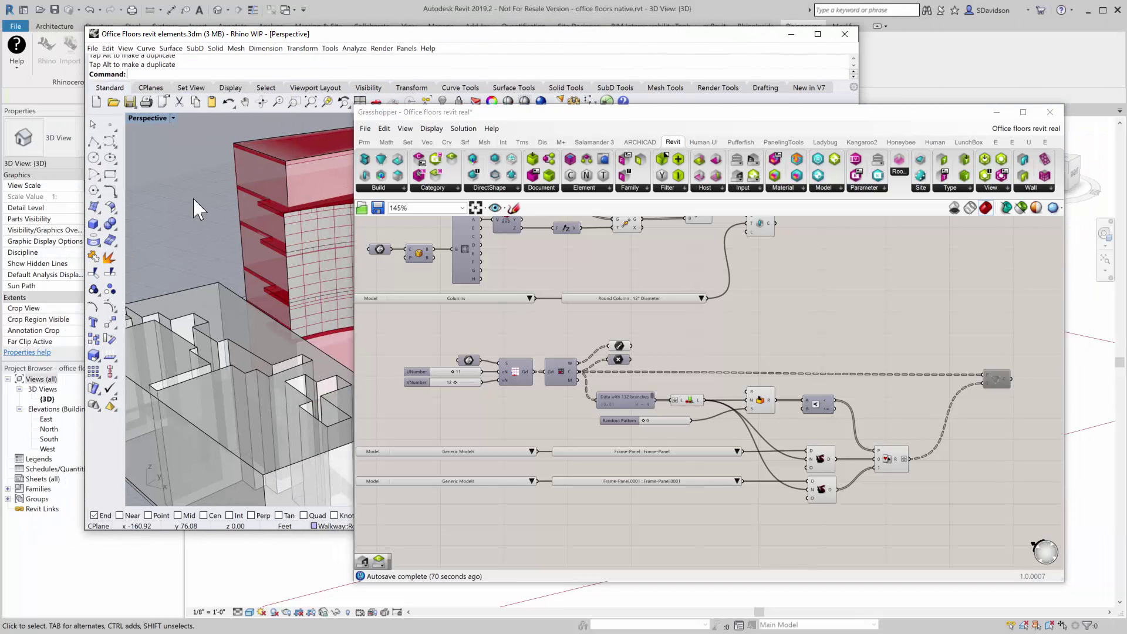
pyautogui.moveTo(184, 227); pyautogui.dragTo(355, 191, button='right')
pyautogui.moveTo(501, 113); pyautogui.dragTo(621, 181)
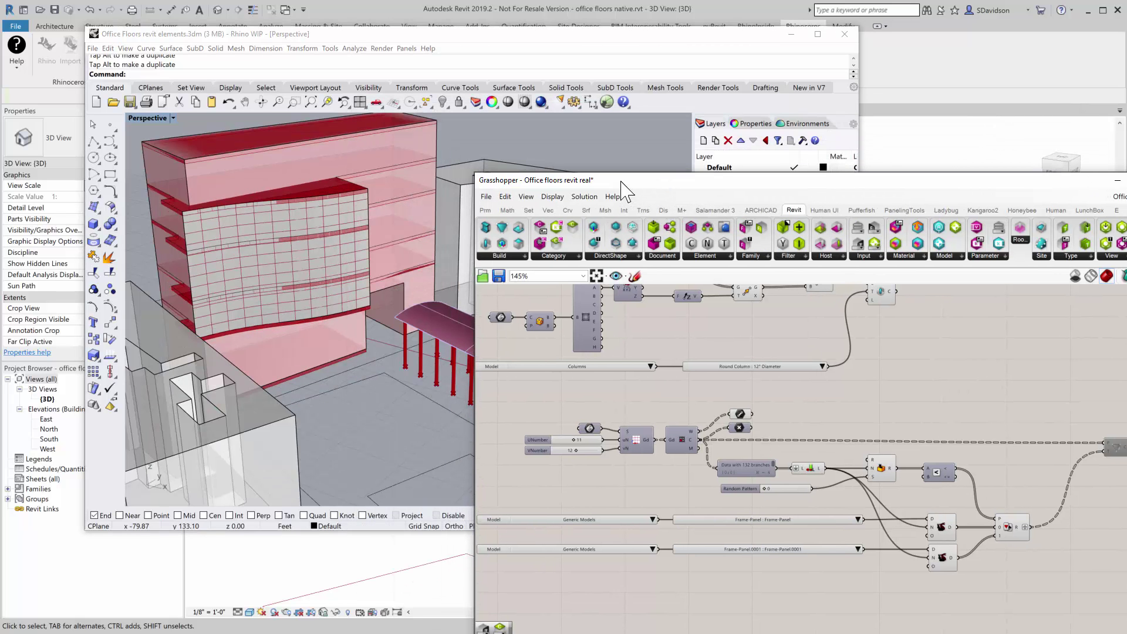
pyautogui.scroll(-2, 244, 213)
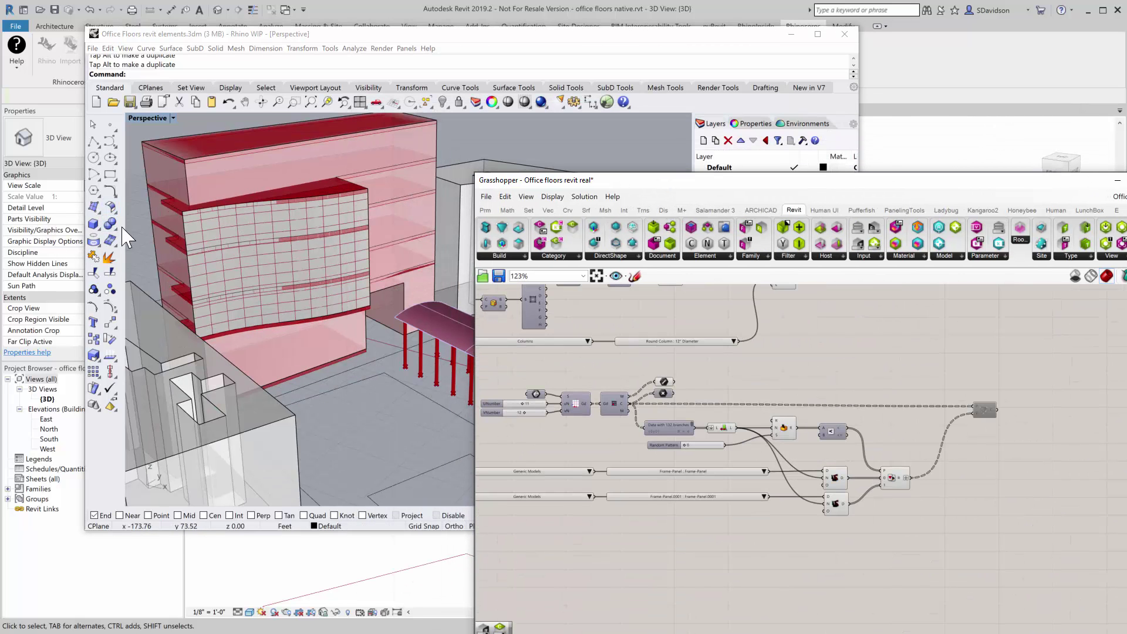
pyautogui.click(136, 235)
pyautogui.scroll(4, 231, 291)
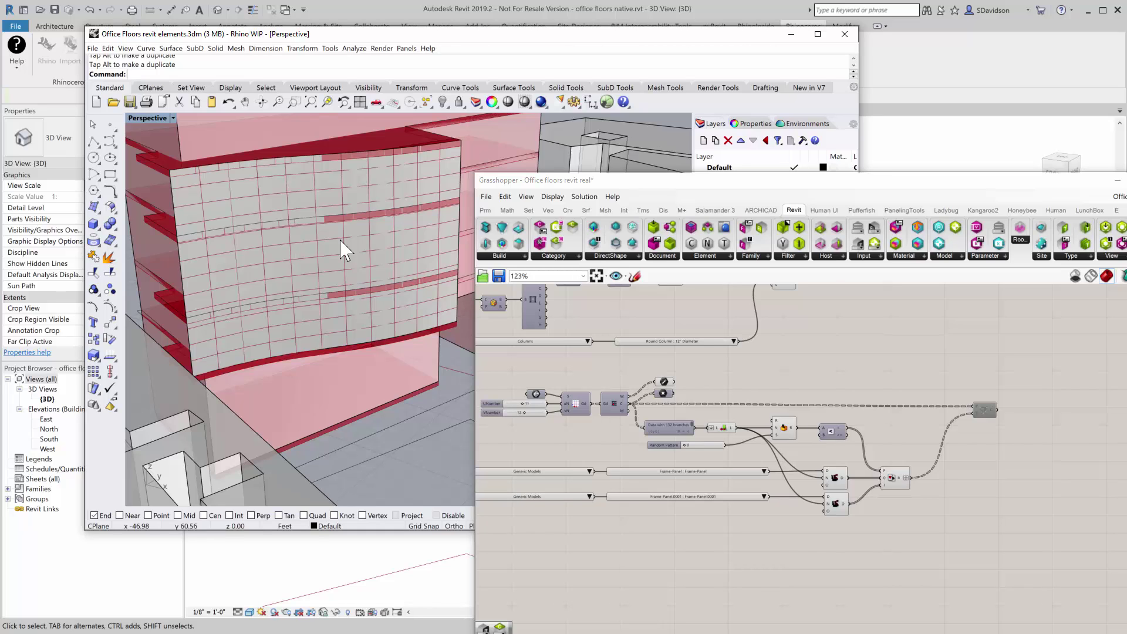
pyautogui.scroll(3, 342, 247)
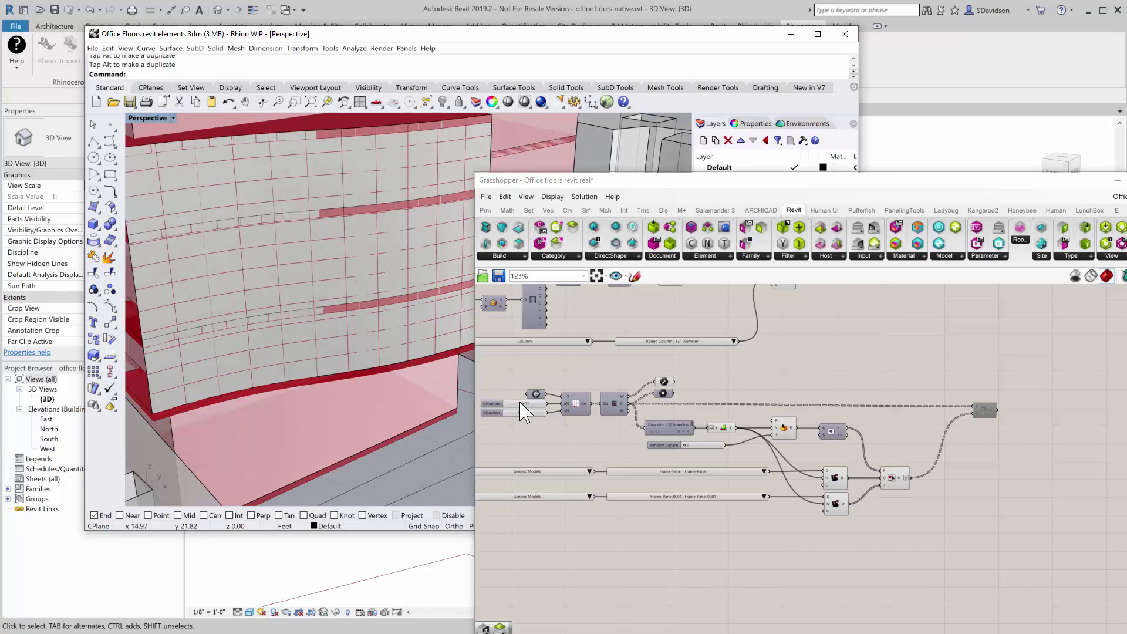
pyautogui.click(732, 542)
pyautogui.scroll(3, 820, 521)
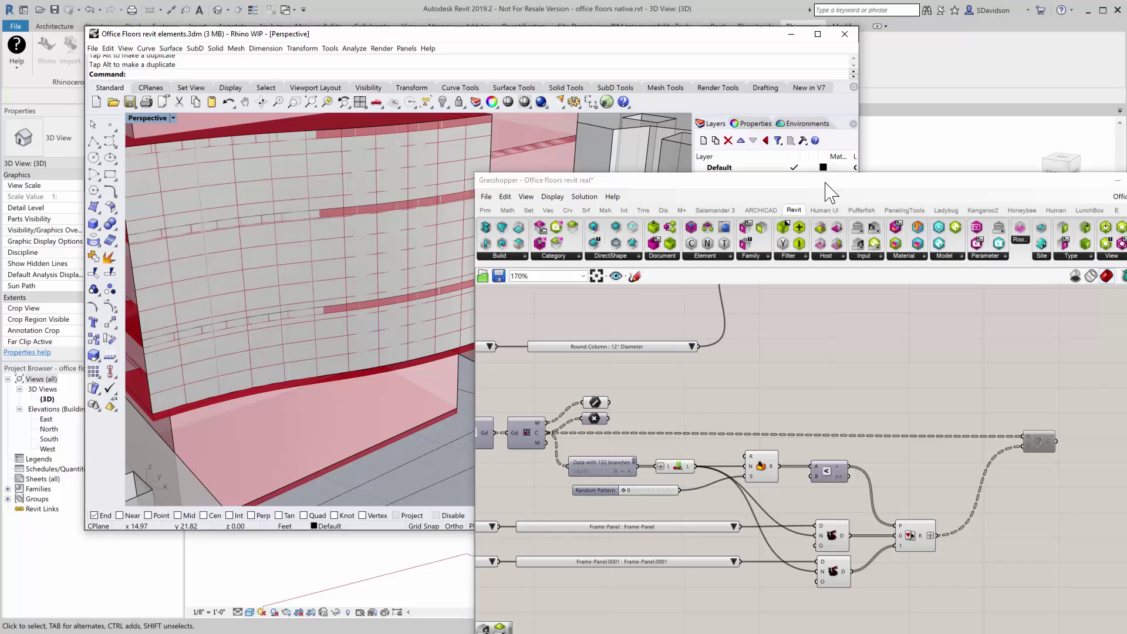
pyautogui.moveTo(821, 181); pyautogui.dragTo(647, 140)
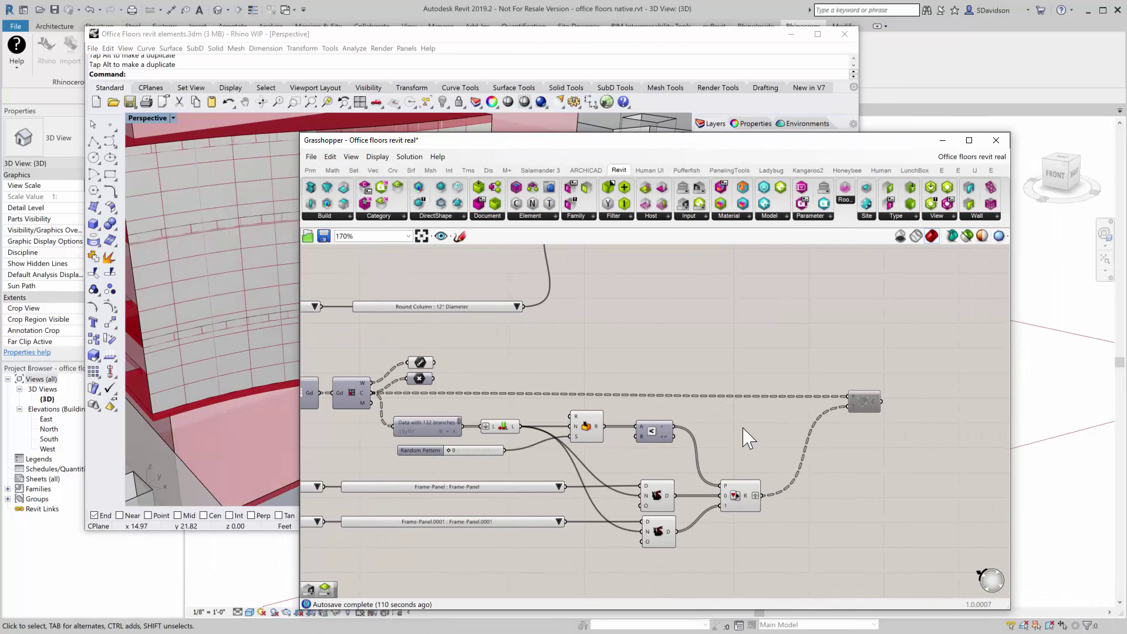
pyautogui.scroll(2, 319, 403)
pyautogui.moveTo(319, 402); pyautogui.dragTo(381, 364, button='right')
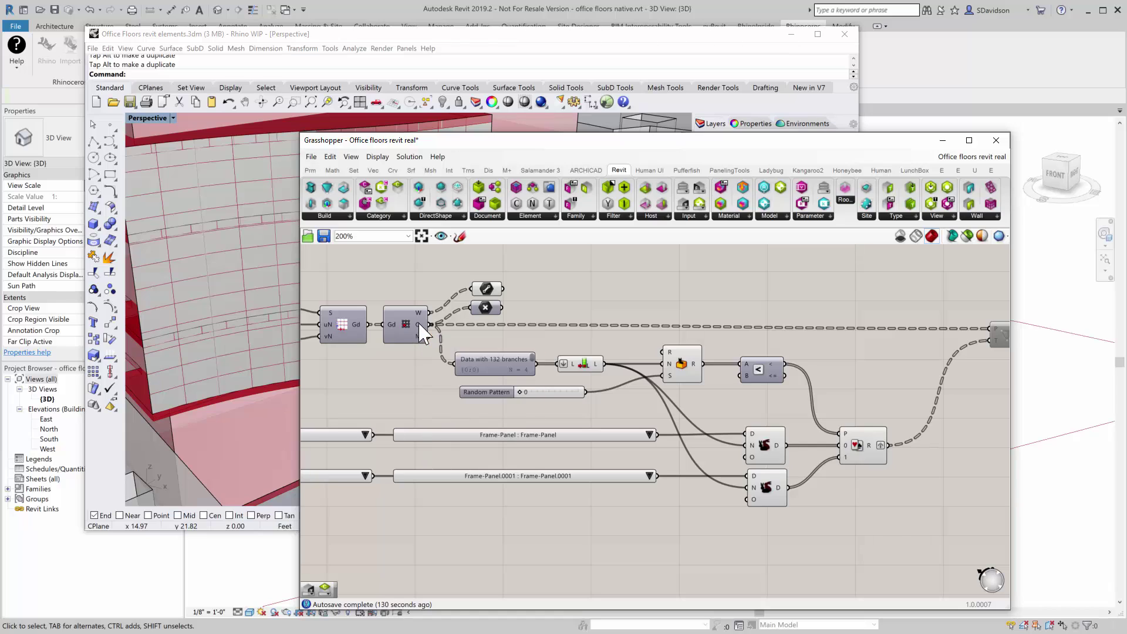
pyautogui.moveTo(423, 333)
pyautogui.moveTo(535, 455); pyautogui.dragTo(685, 469, button='right')
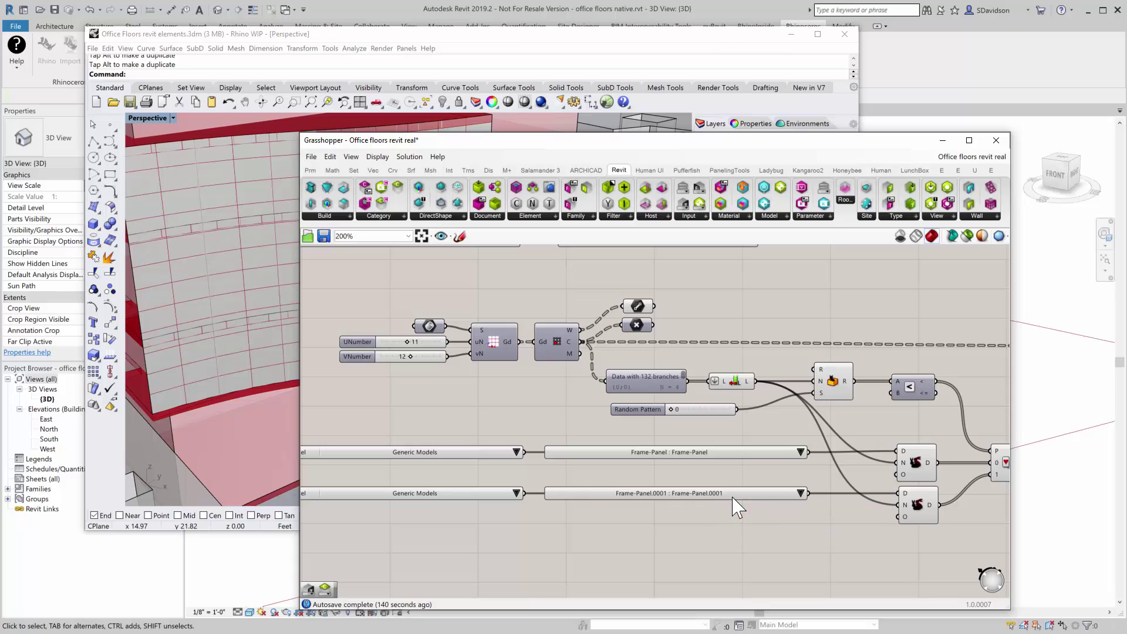
pyautogui.moveTo(773, 472); pyautogui.dragTo(676, 451, button='right')
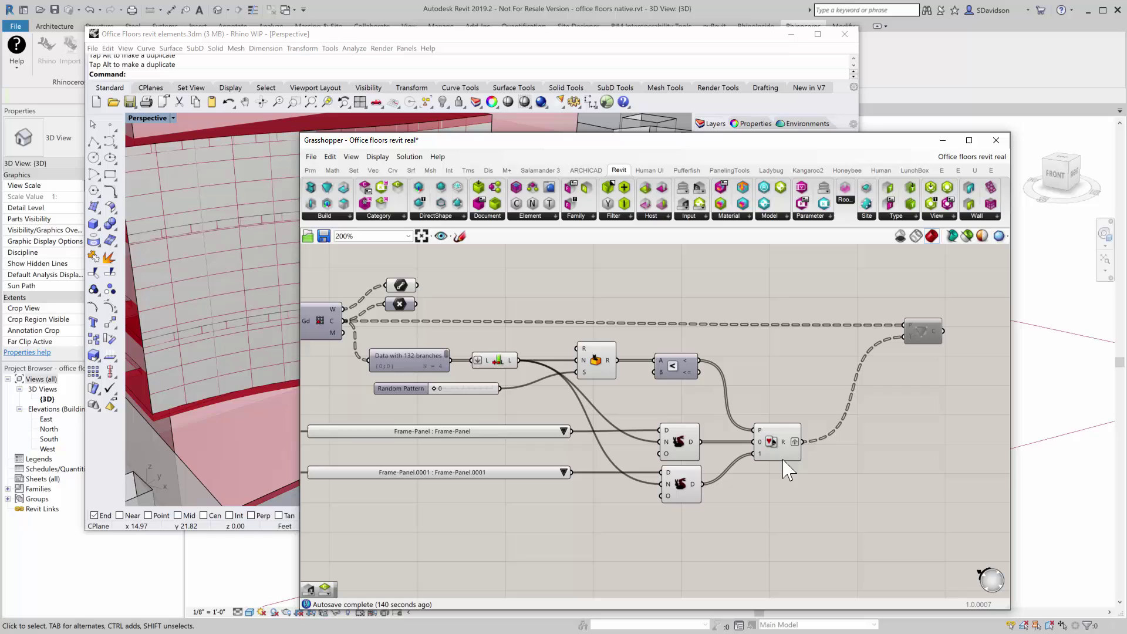
# Step: Enable the CompAdap component and zoom in on Revit's facade to see the randomly placed Frame-Panel types
pyautogui.rightClick(923, 332)
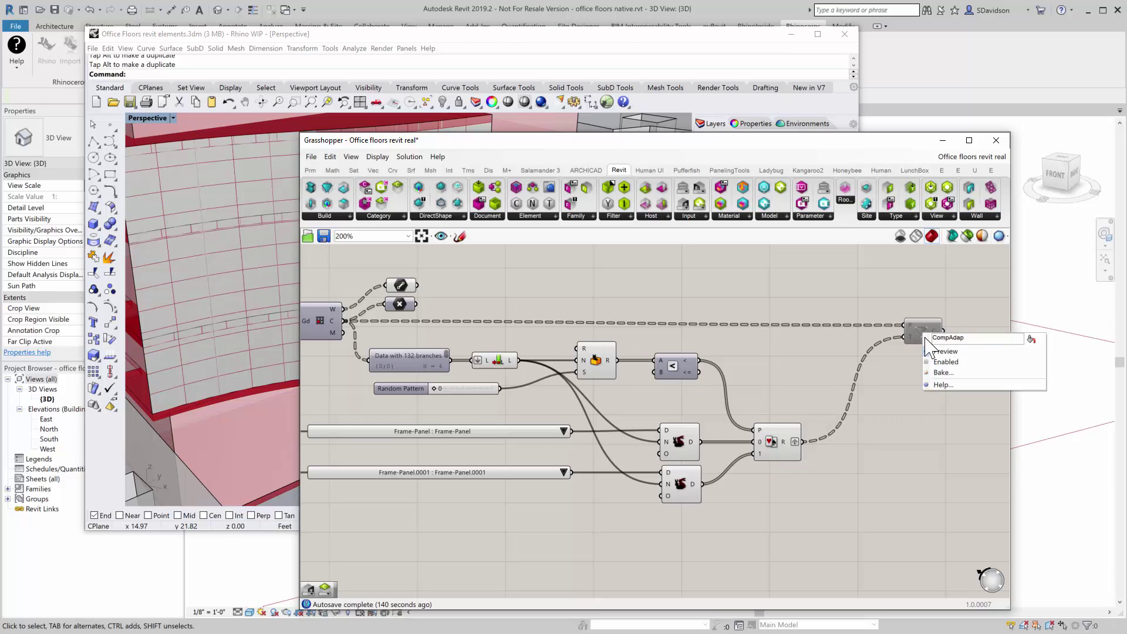
pyautogui.click(944, 362)
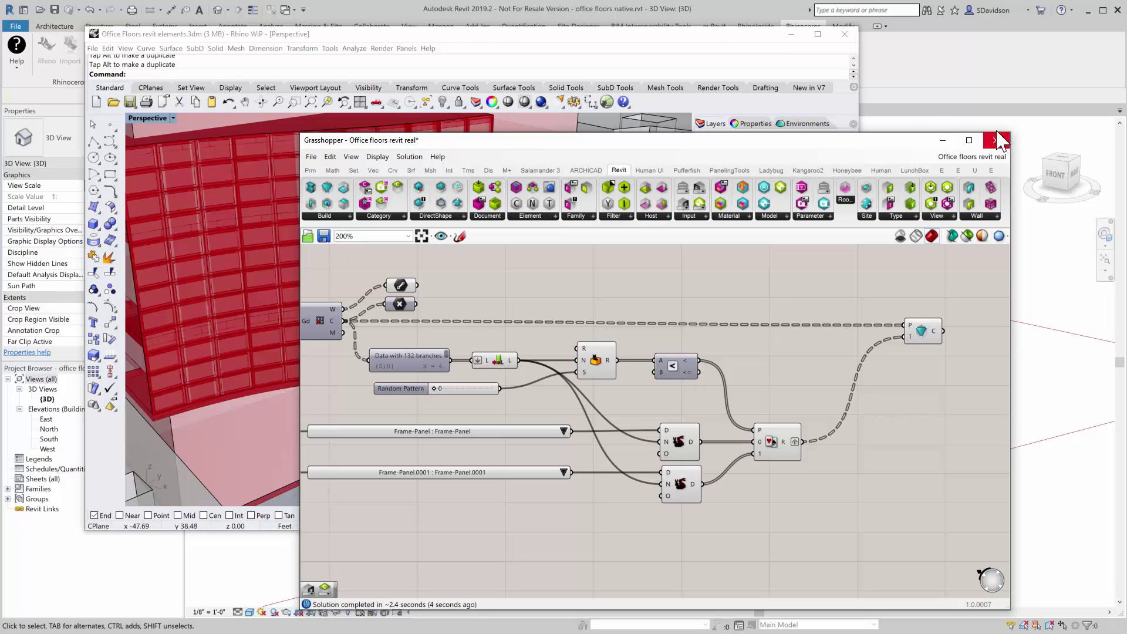
pyautogui.click(865, 51)
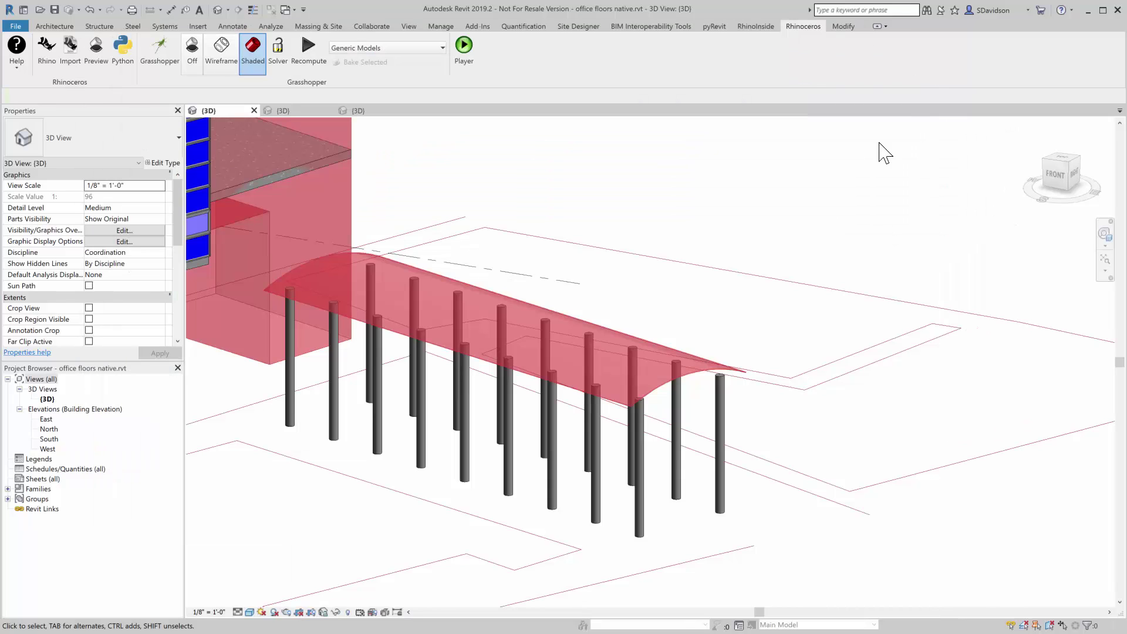
pyautogui.scroll(-3, 823, 370)
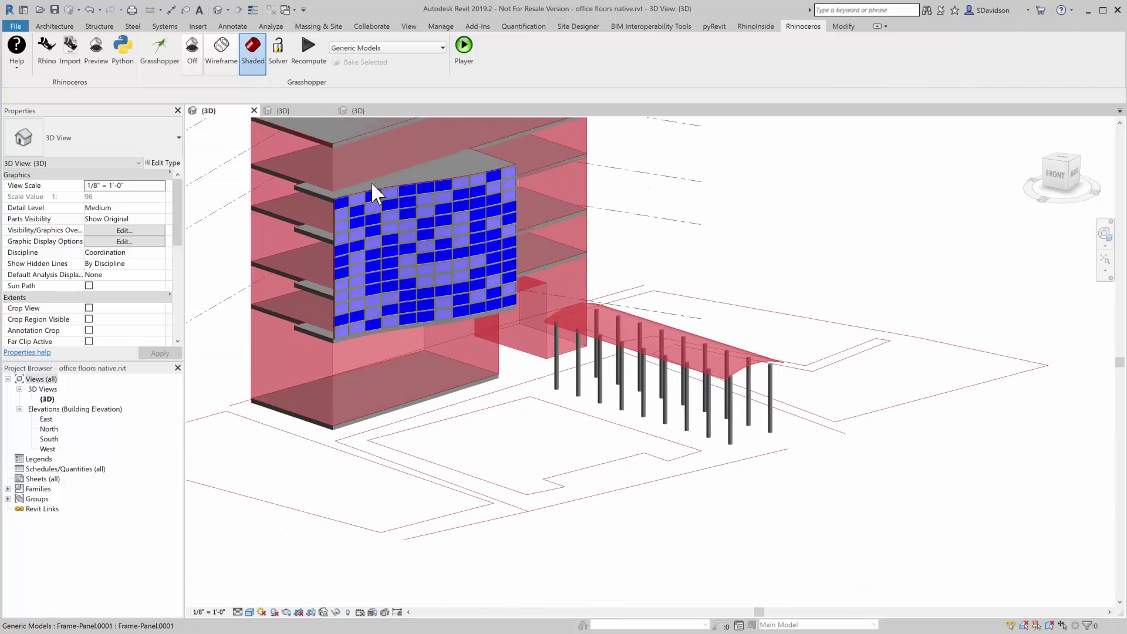
pyautogui.scroll(4, 360, 221)
pyautogui.scroll(2, 669, 284)
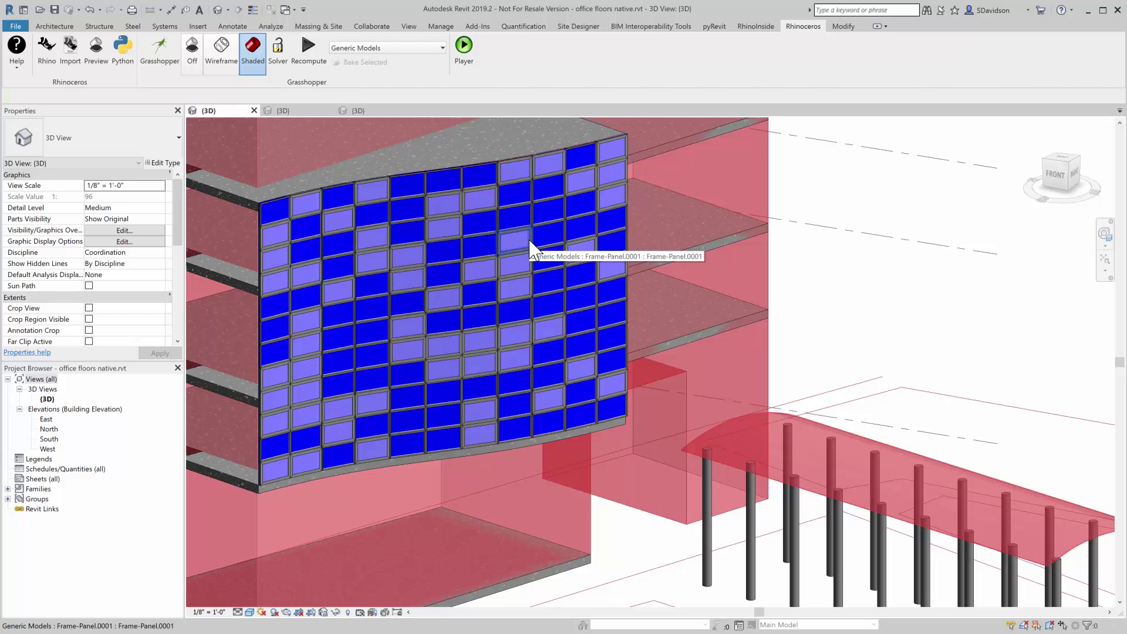
# Step: Close and reopen the Grasshopper editor, moving it aside to keep the Revit facade visible
pyautogui.click(174, 59)
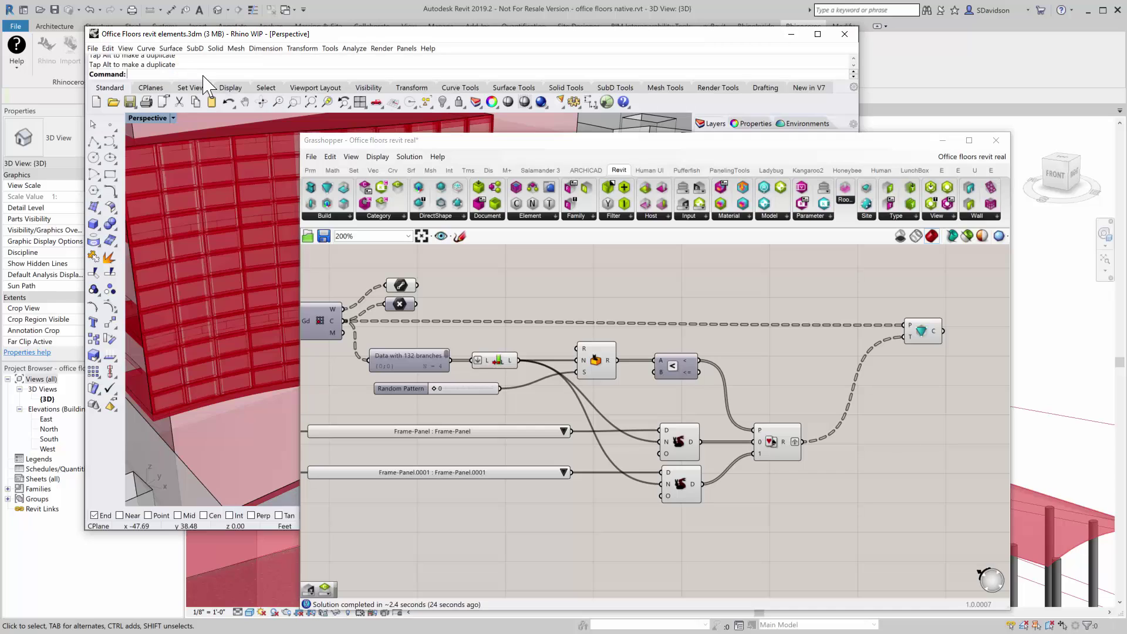
pyautogui.click(995, 140)
pyautogui.click(845, 34)
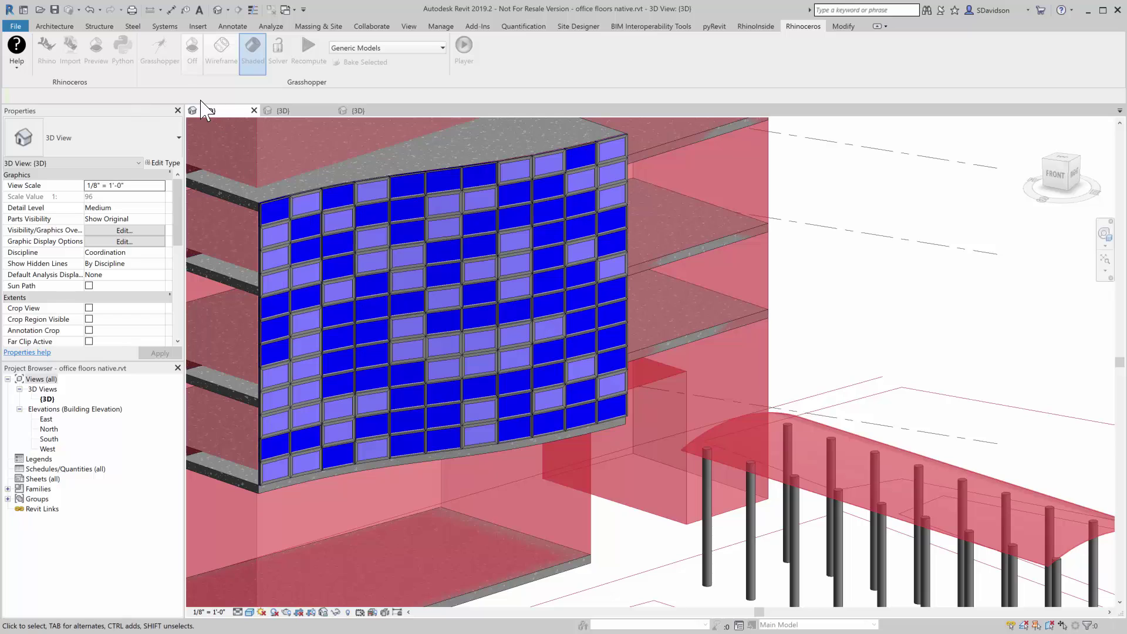
pyautogui.click(165, 56)
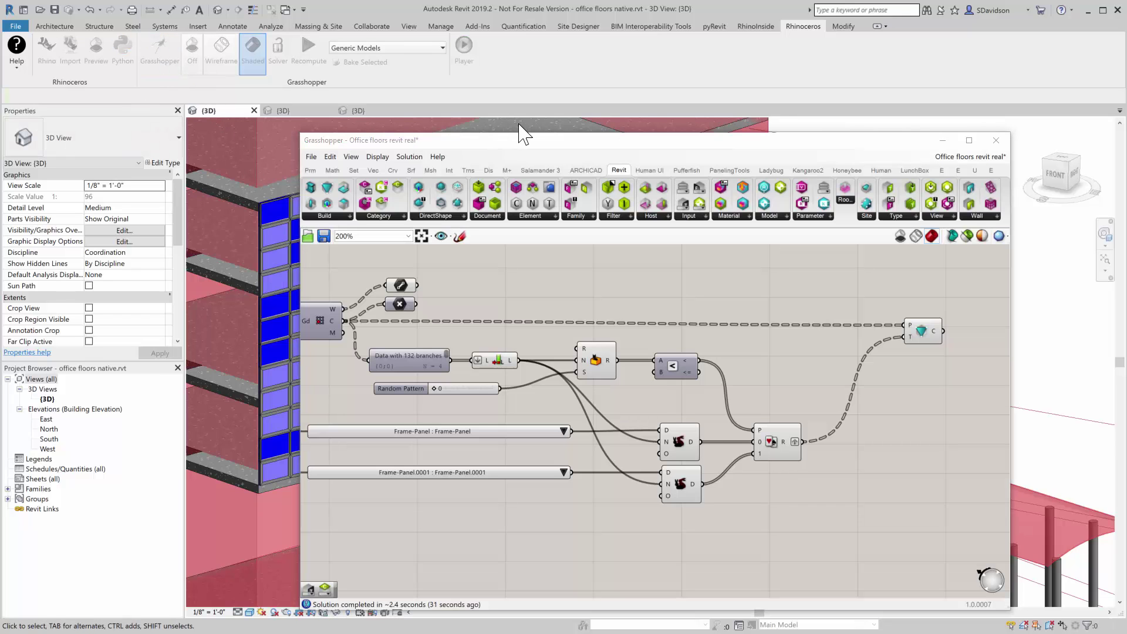
pyautogui.moveTo(539, 150); pyautogui.dragTo(838, 148)
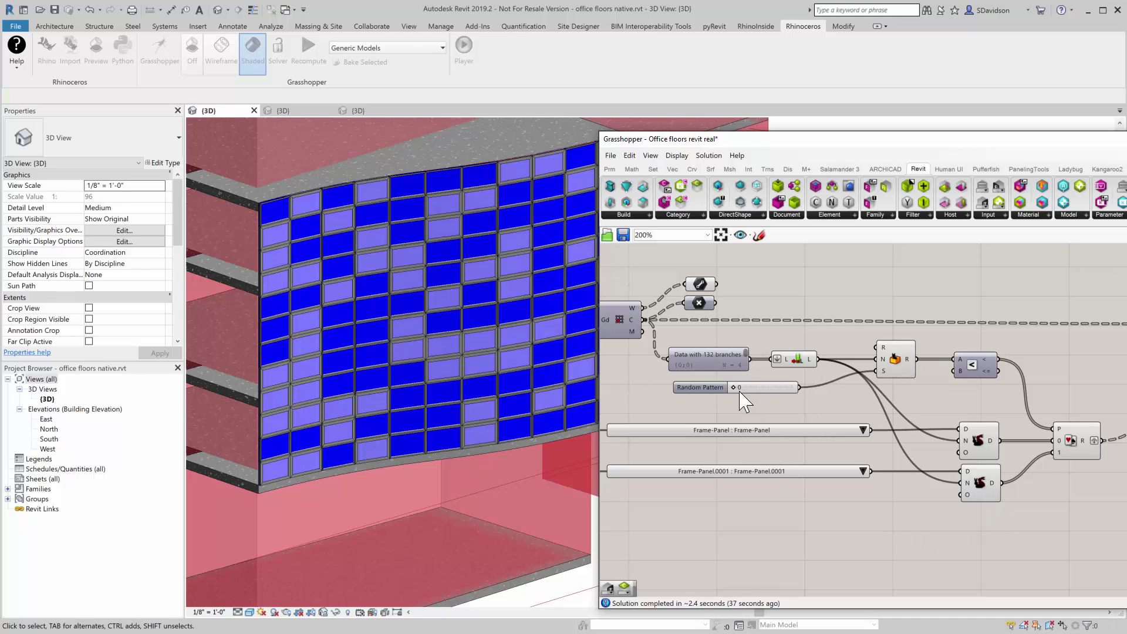
# Step: Vary the Random Pattern slider, raising it then lowering to 2 and 1, to reshuffle the facade panels
pyautogui.moveTo(735, 386); pyautogui.dragTo(740, 385)
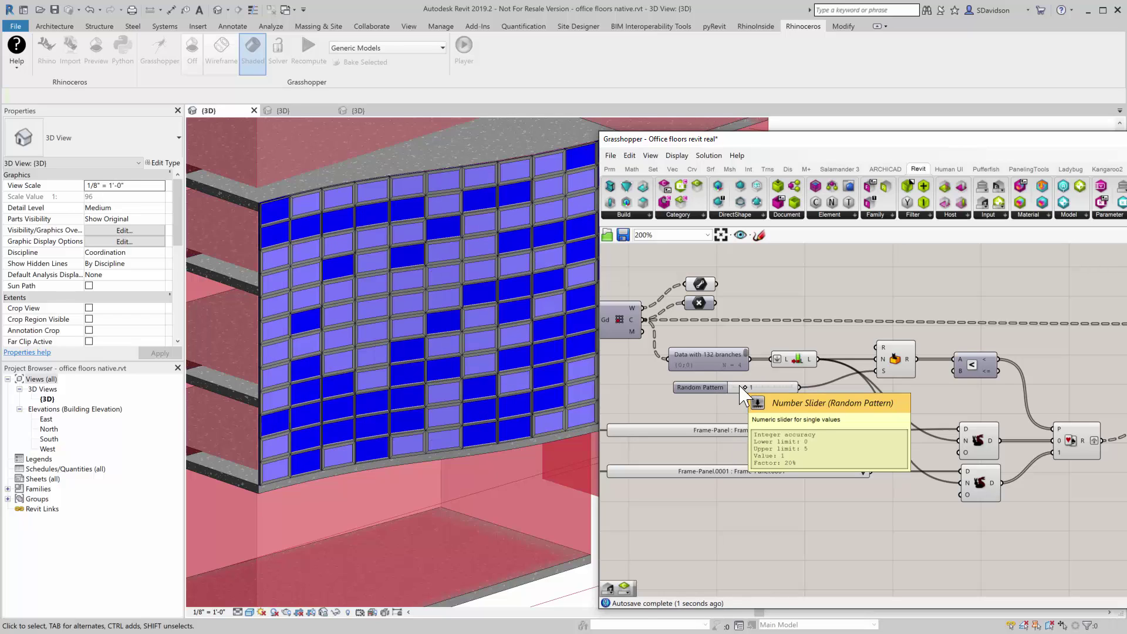
pyautogui.moveTo(752, 384)
pyautogui.mouseDown()
pyautogui.moveTo(789, 387)
pyautogui.moveTo(772, 389)
pyautogui.mouseUp()
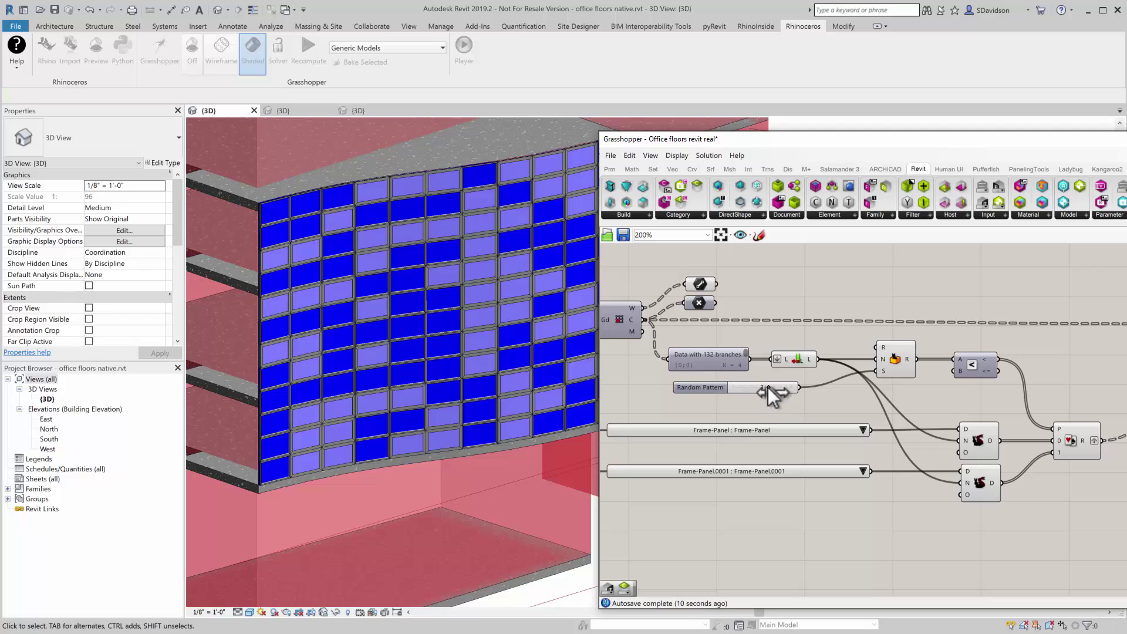
pyautogui.moveTo(766, 386); pyautogui.dragTo(755, 386)
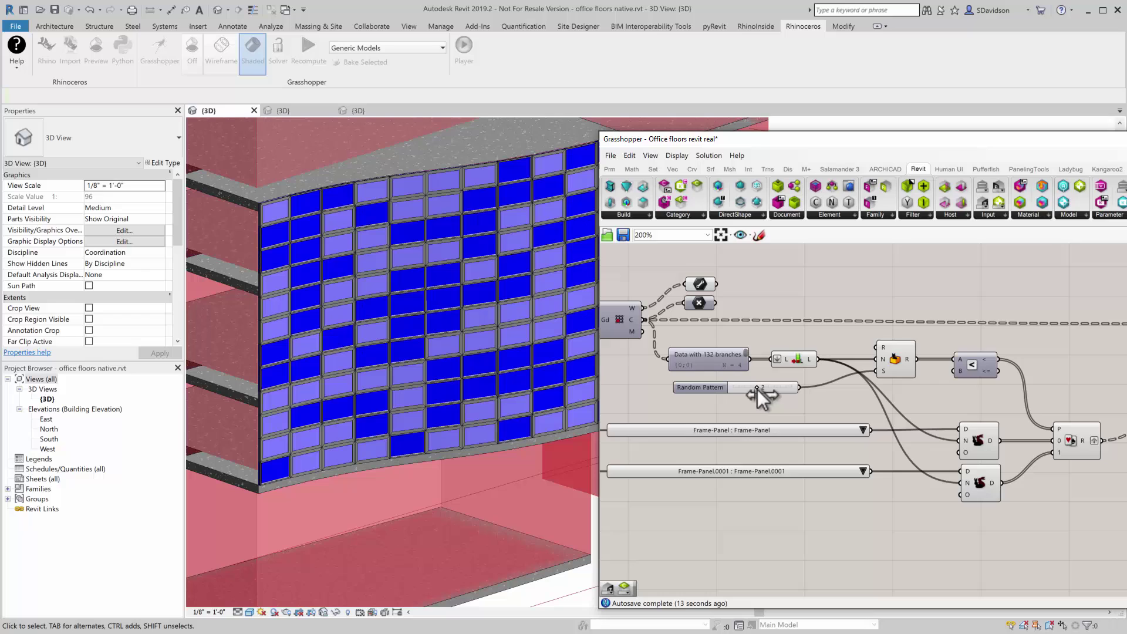
pyautogui.moveTo(756, 388); pyautogui.dragTo(743, 389)
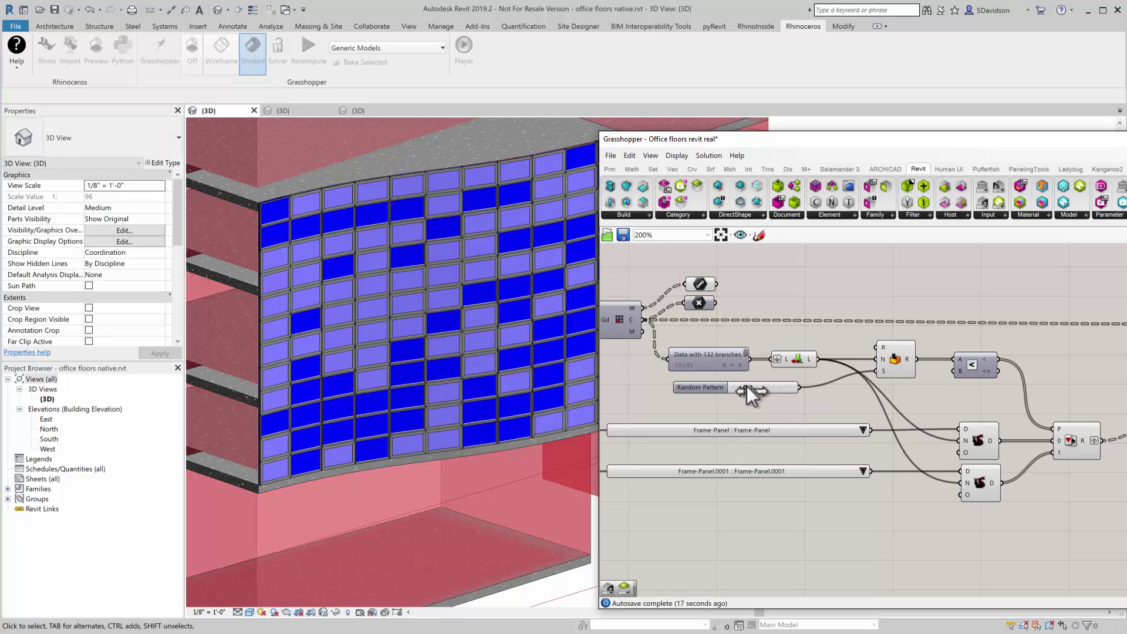
pyautogui.moveTo(745, 387)
pyautogui.mouseDown()
pyautogui.moveTo(732, 386)
pyautogui.moveTo(741, 386)
pyautogui.mouseUp()
pyautogui.scroll(-3, 751, 554)
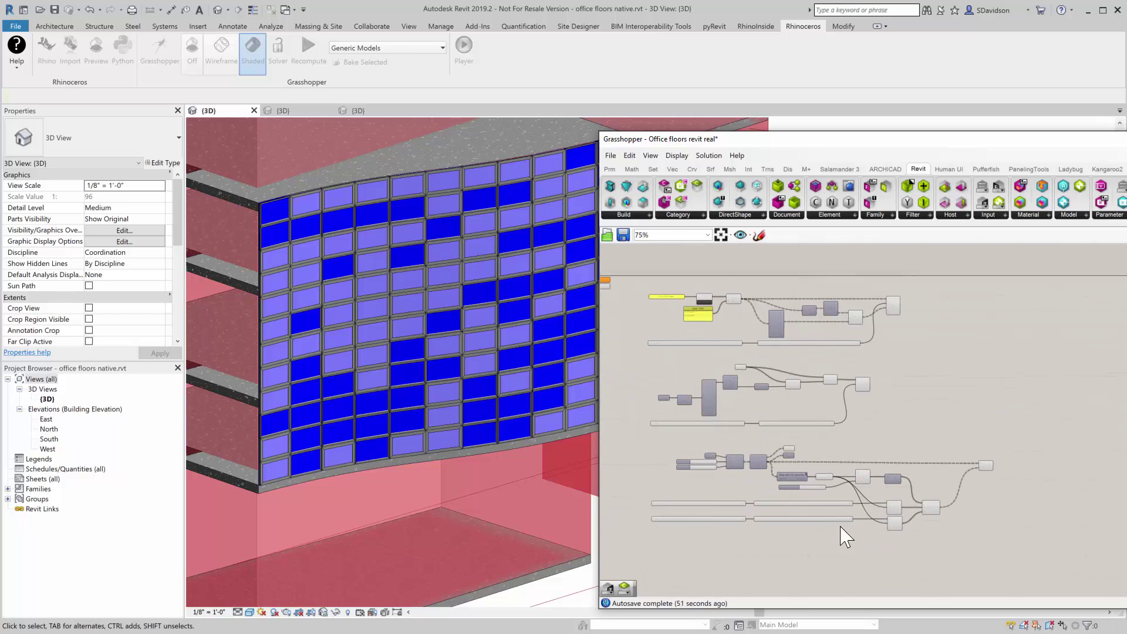
pyautogui.scroll(2, 957, 561)
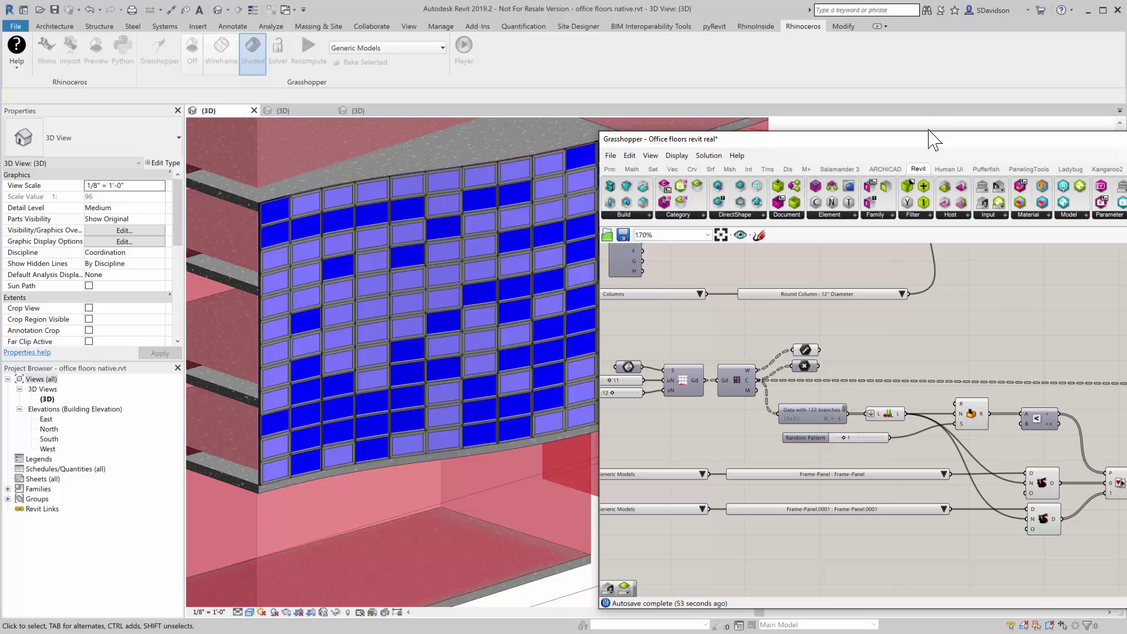
pyautogui.moveTo(892, 144); pyautogui.dragTo(684, 74)
pyautogui.scroll(-3, 669, 323)
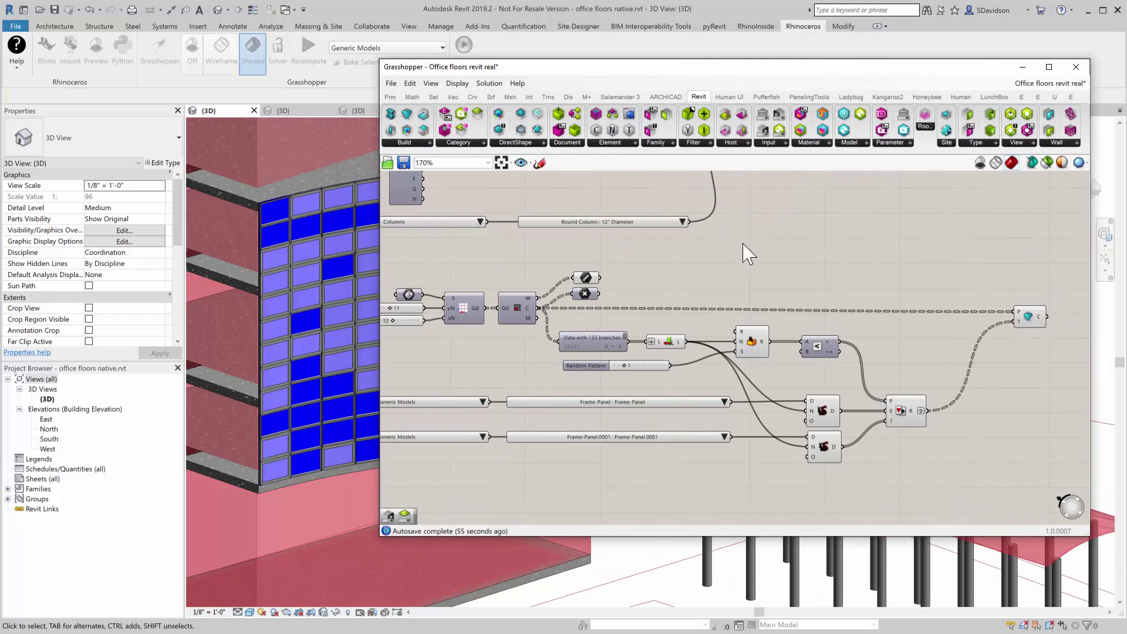
pyautogui.scroll(1, 389, 336)
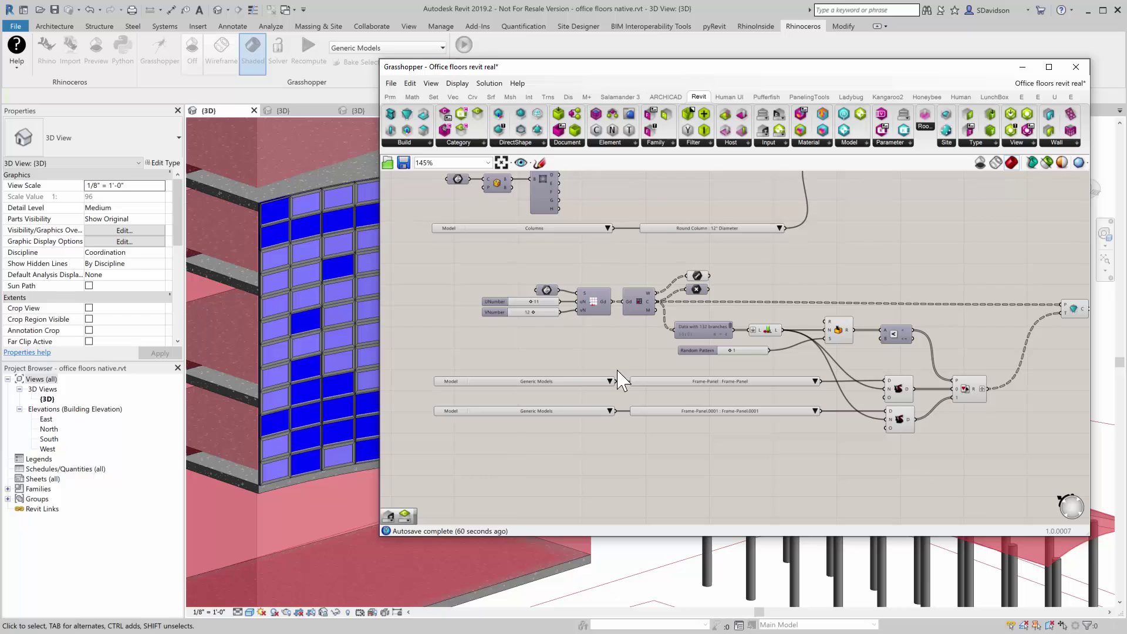
pyautogui.scroll(-5, 622, 393)
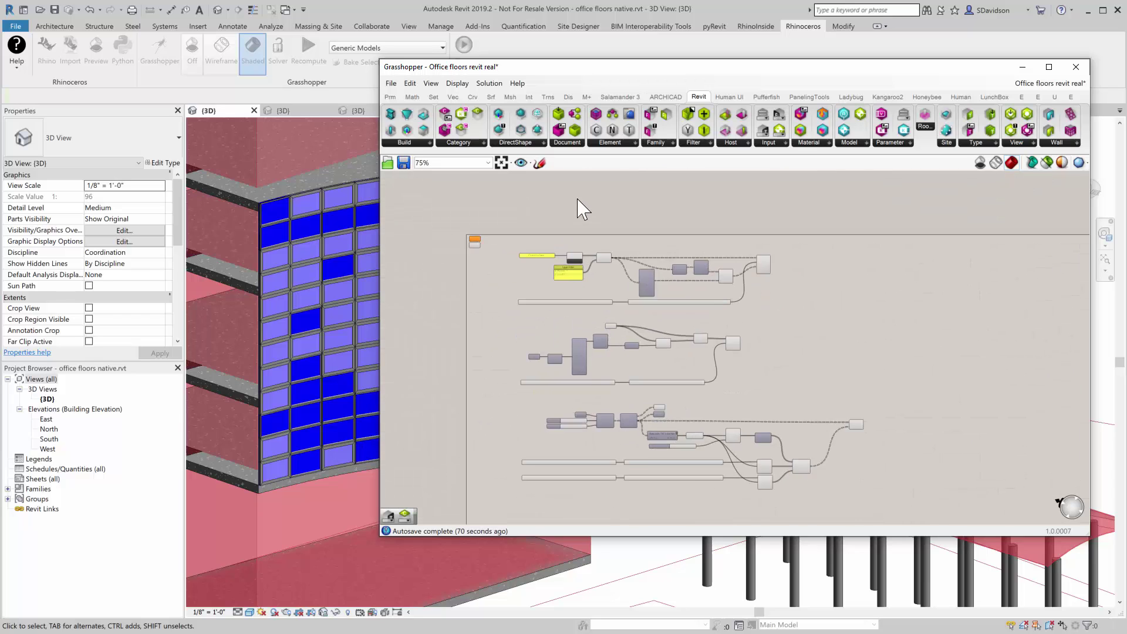
pyautogui.scroll(5, 637, 286)
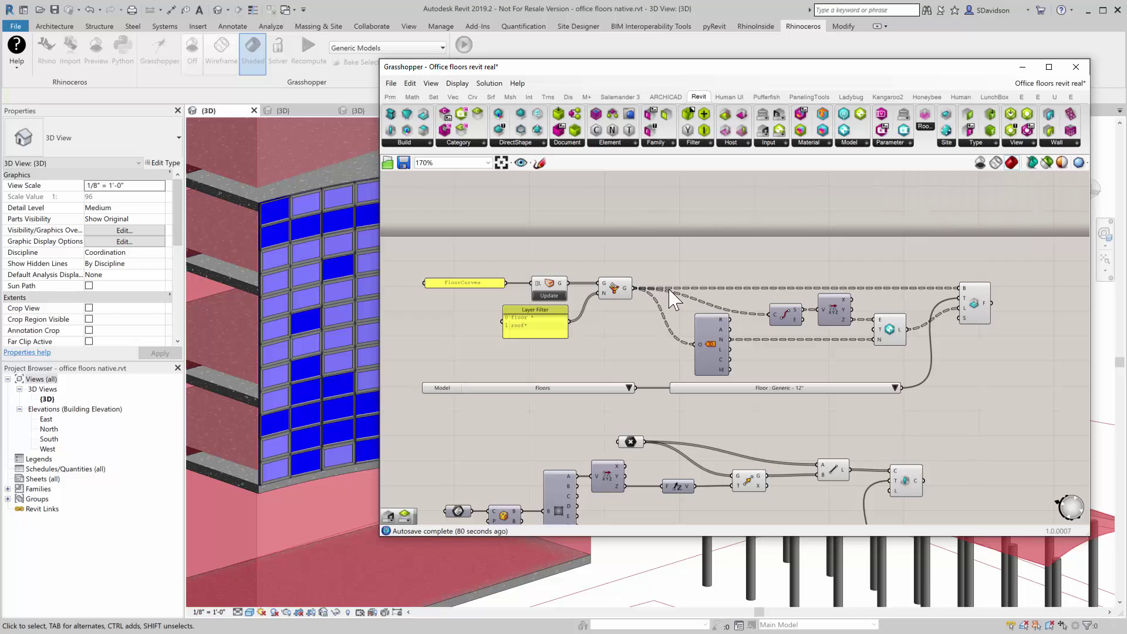
pyautogui.scroll(-3, 778, 251)
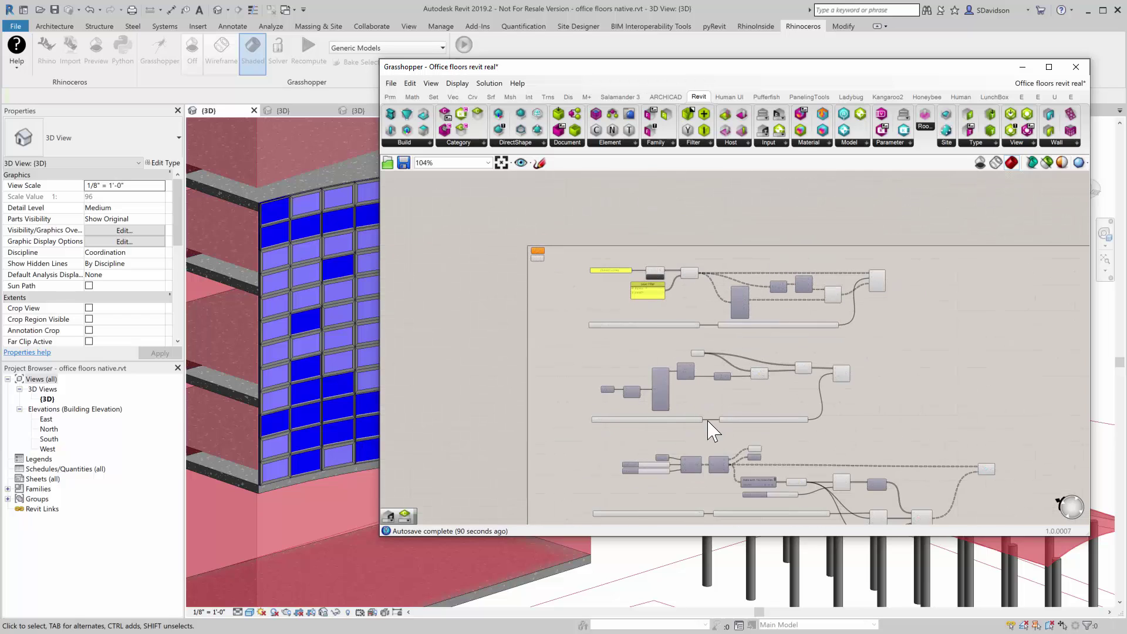
pyautogui.scroll(5, 712, 428)
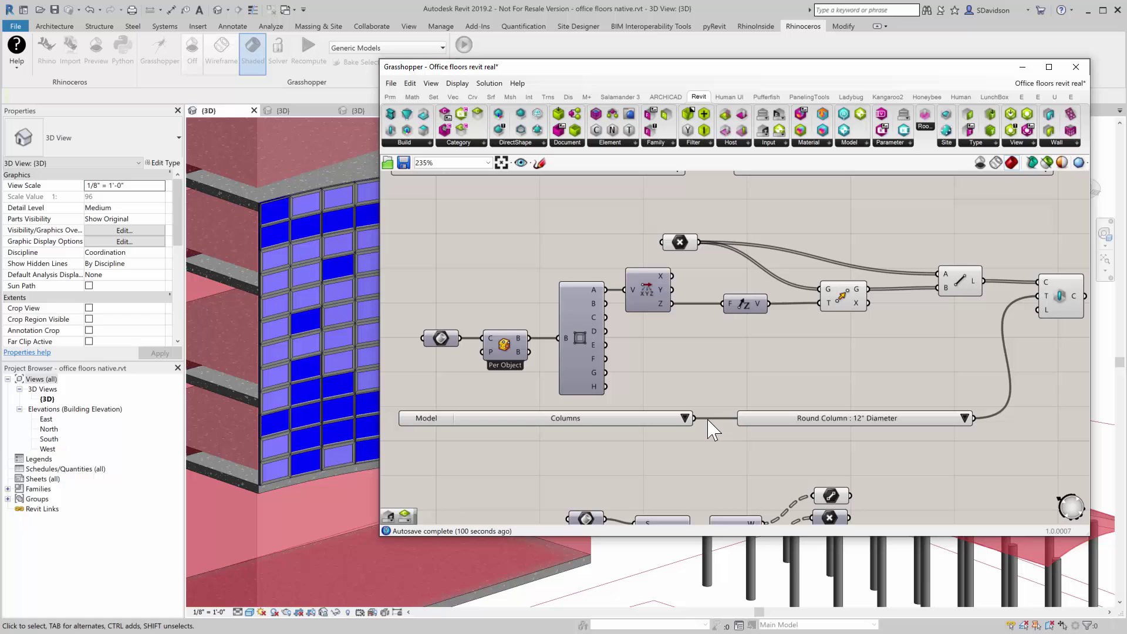
pyautogui.scroll(-8, 712, 429)
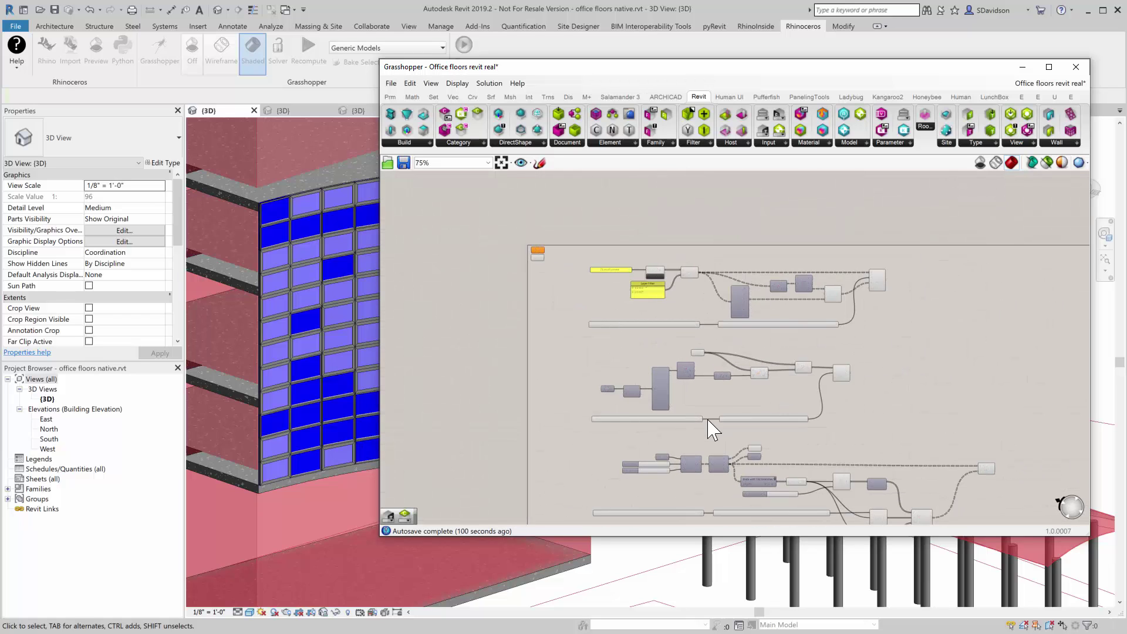
pyautogui.scroll(6, 781, 505)
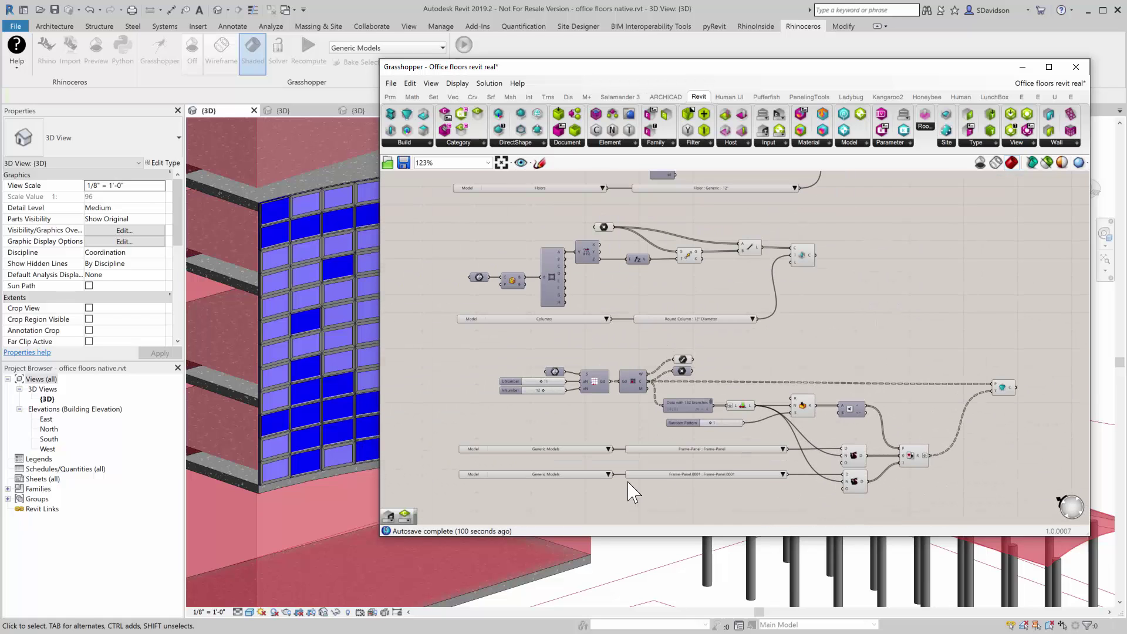
pyautogui.scroll(-1, 693, 504)
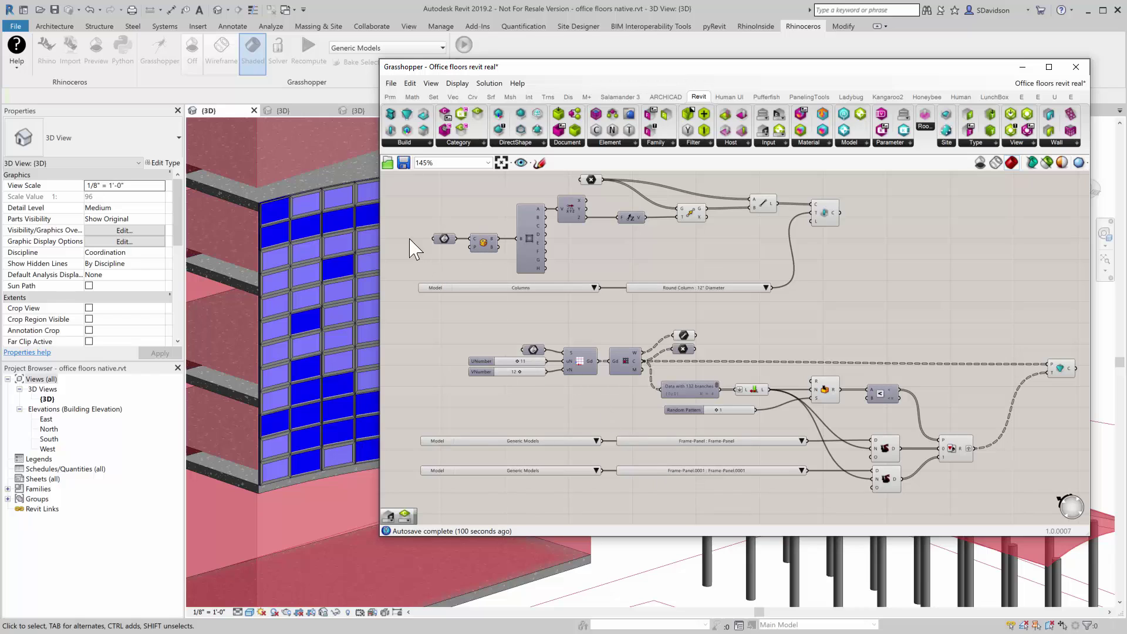